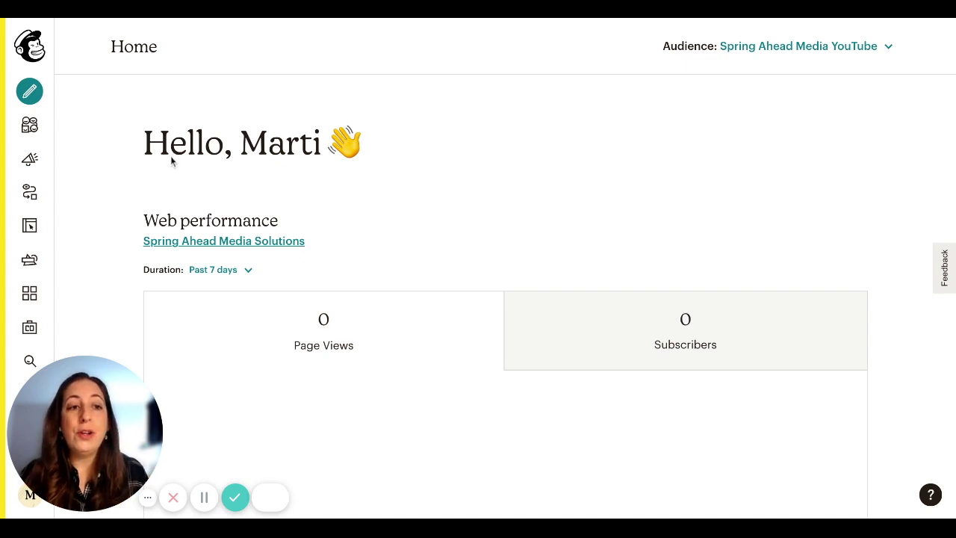
Step: Open the Campaigns section from the left sidebar
left_click(37, 169)
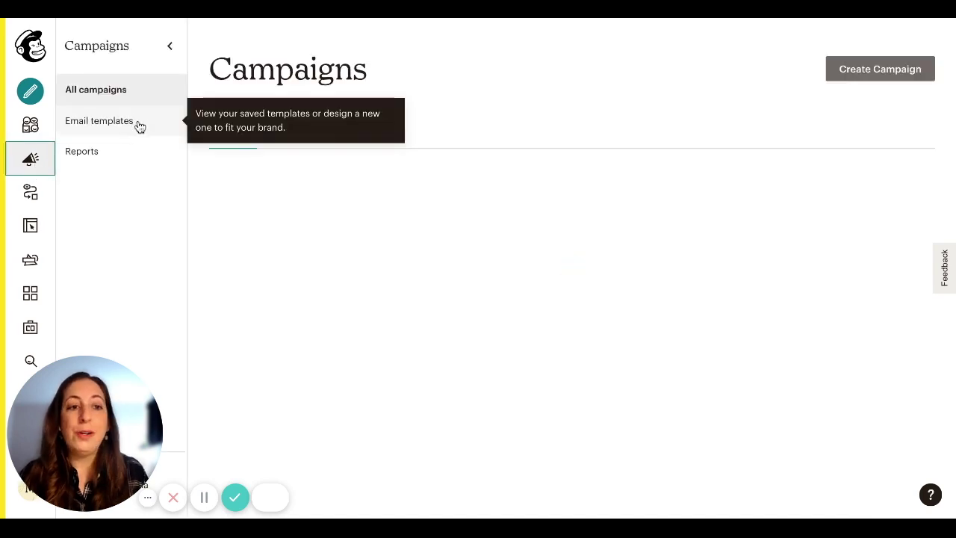
Step: From Email templates, start a new template and scroll through the layout choices
left_click(112, 121)
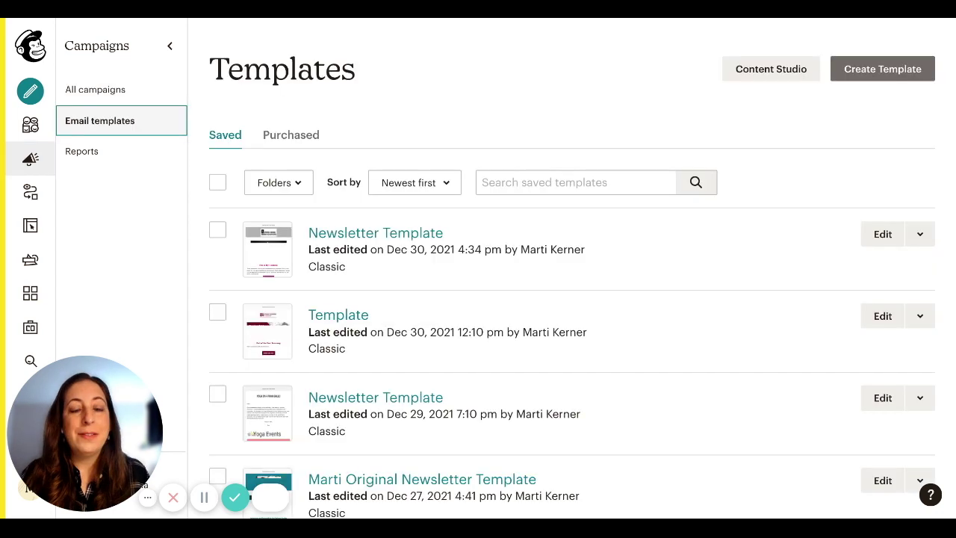
left_click(871, 79)
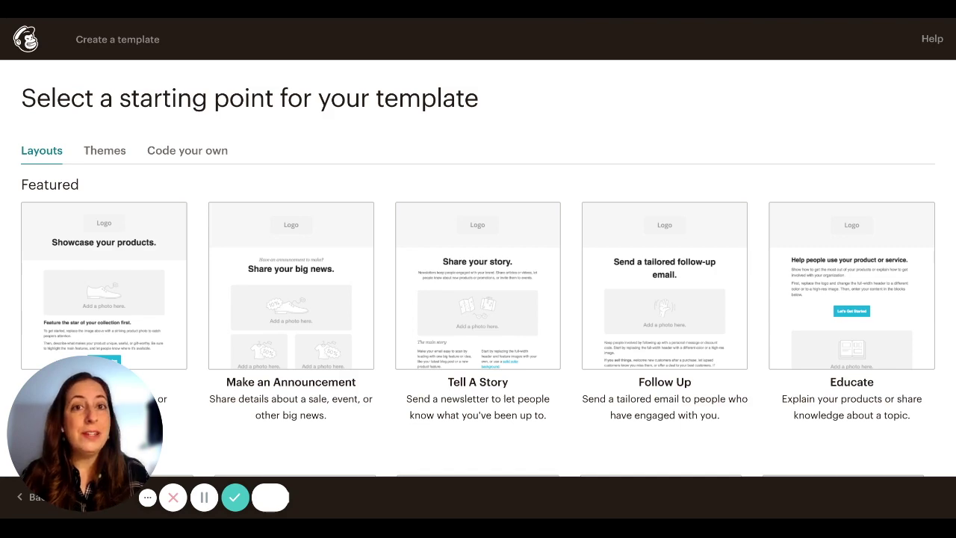
scroll(665, 97, "down", 5)
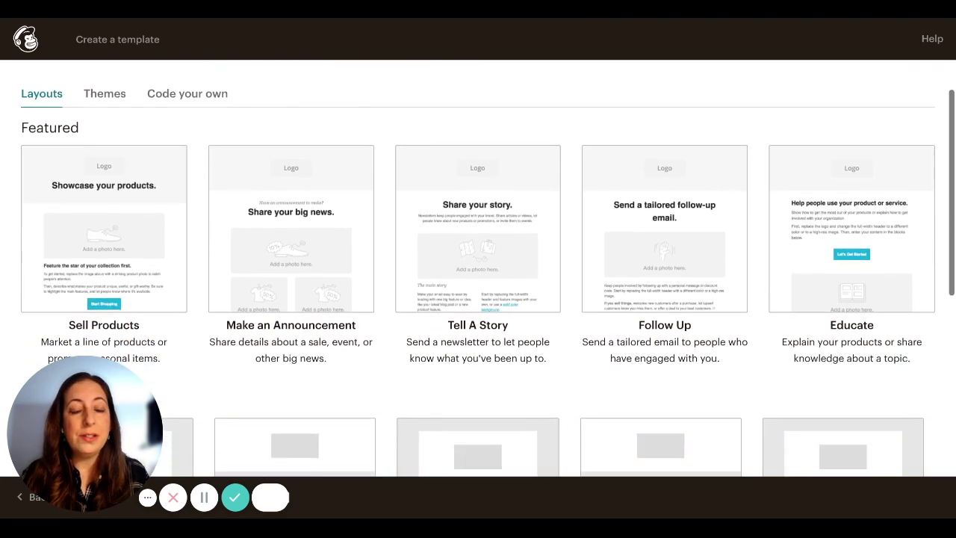
scroll(664, 164, "down", 2)
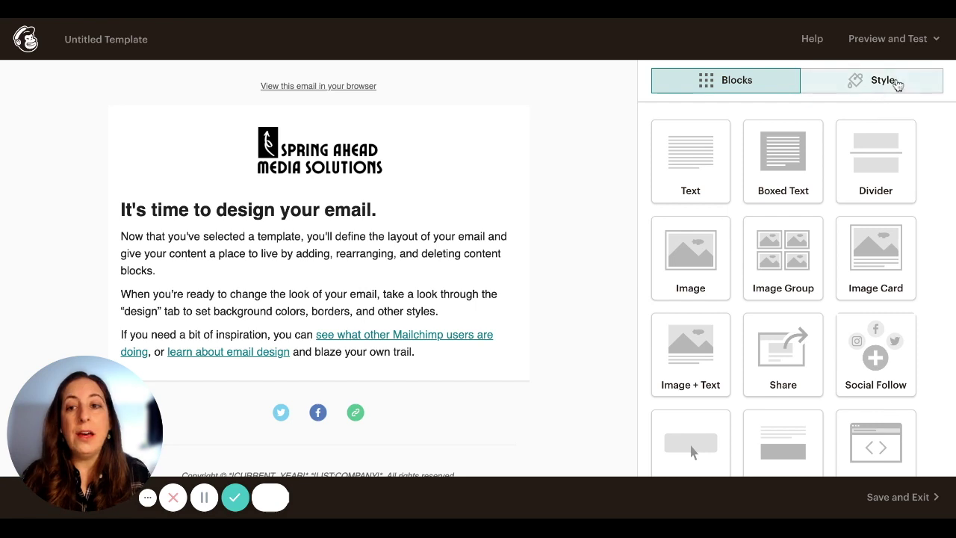
Step: Show the Page style settings under the Style panel
left_click(897, 88)
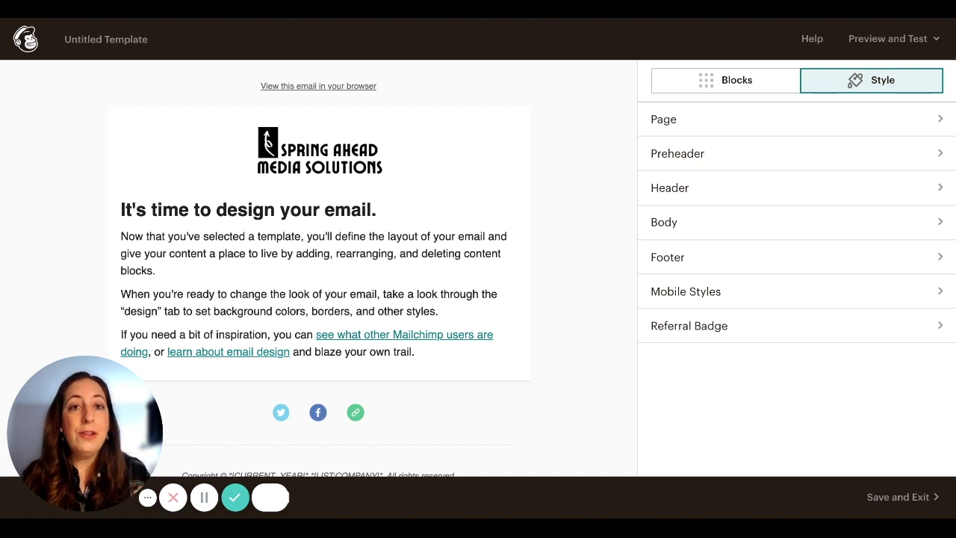
left_click(886, 125)
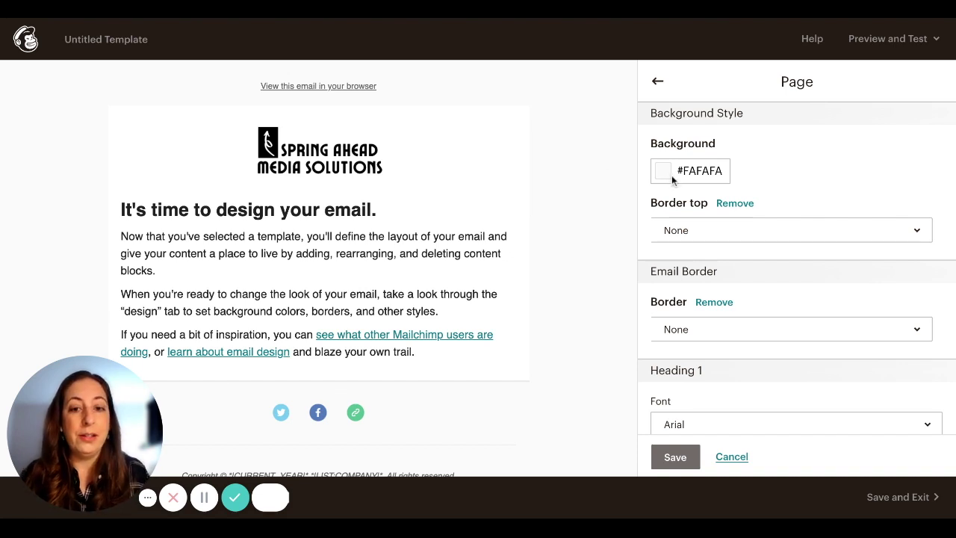
Step: Change the Heading 1 font from Arial to Roboto
scroll(702, 190, "down", 3)
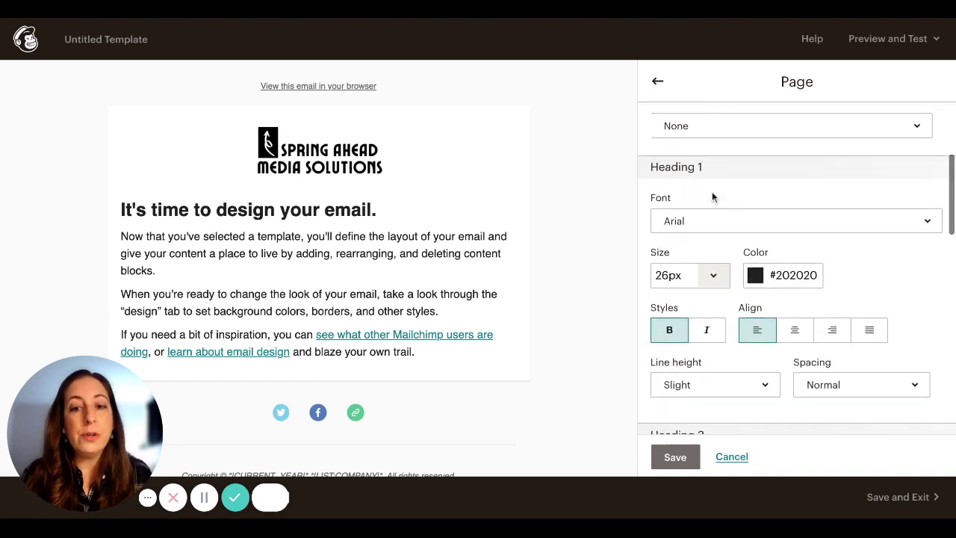
scroll(712, 191, "down", 1)
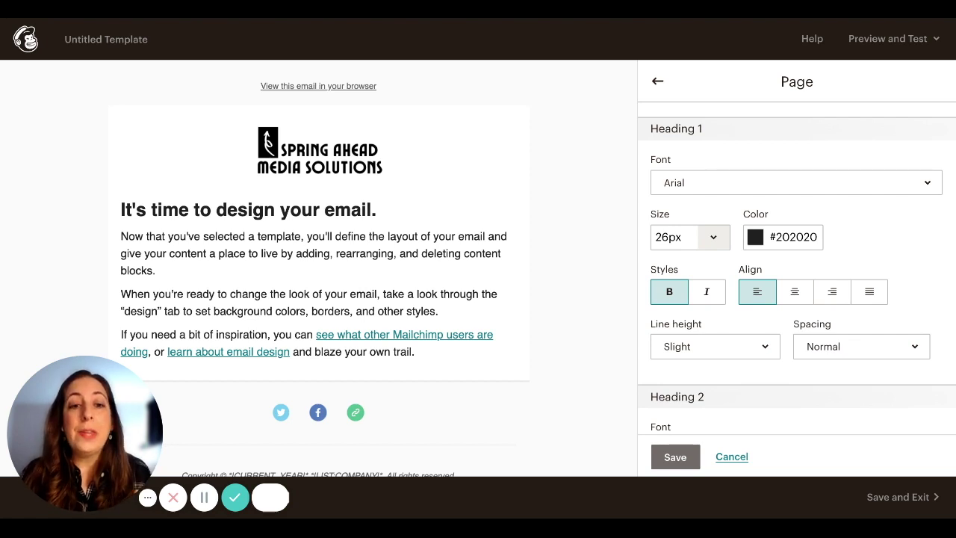
left_click(712, 185)
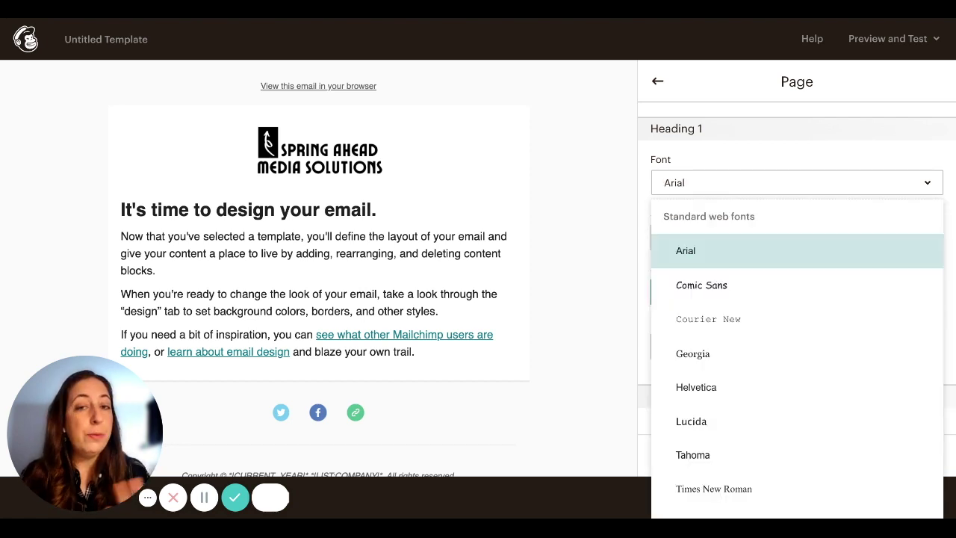
scroll(773, 303, "down", 3)
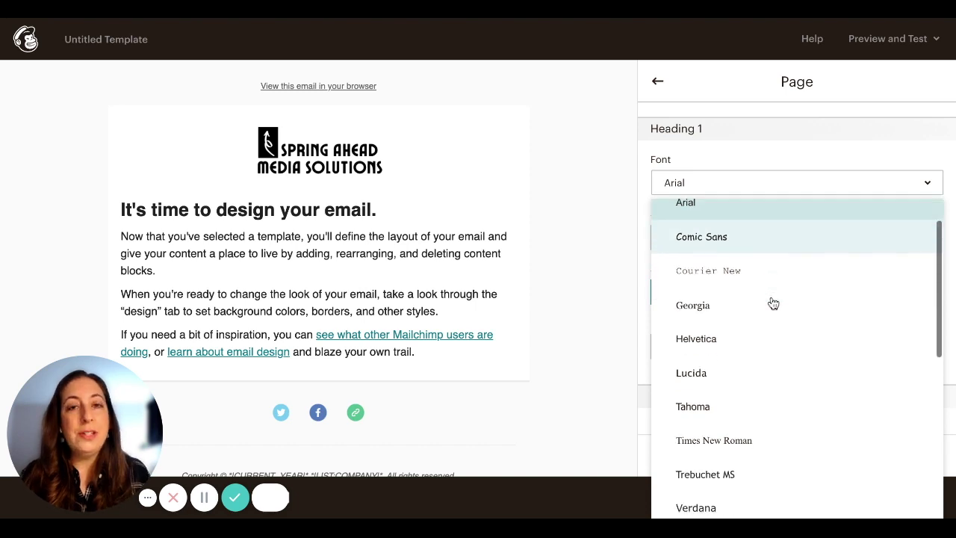
scroll(773, 303, "down", 4)
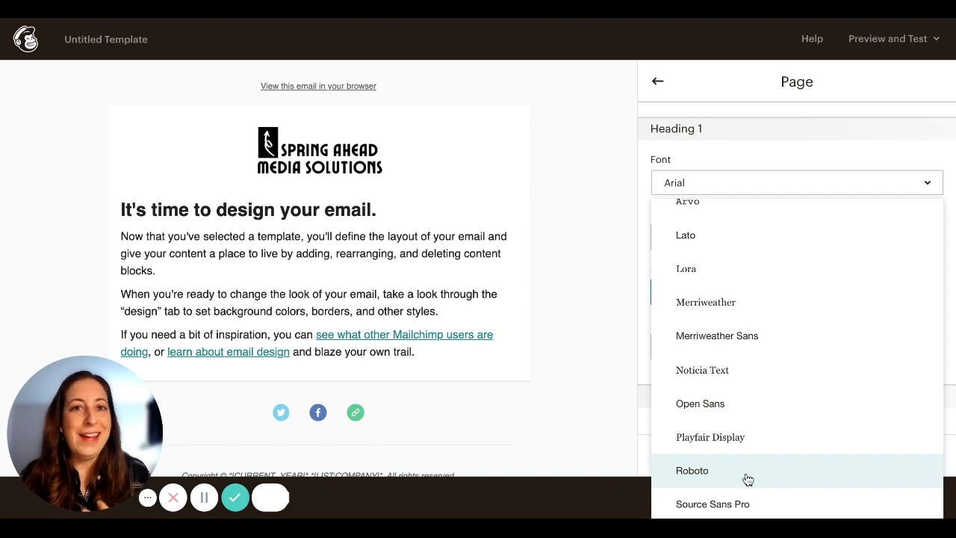
left_click(754, 470)
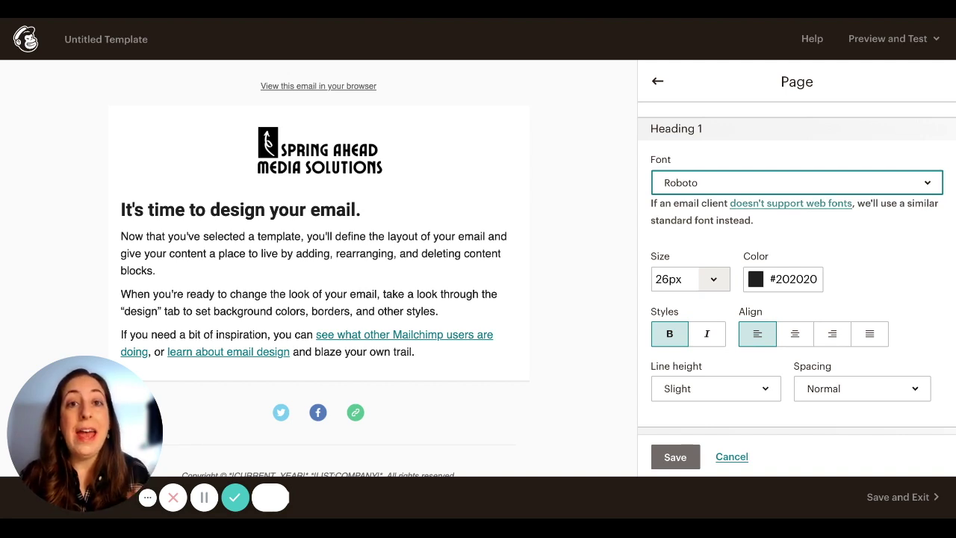
mouse_move(324, 208)
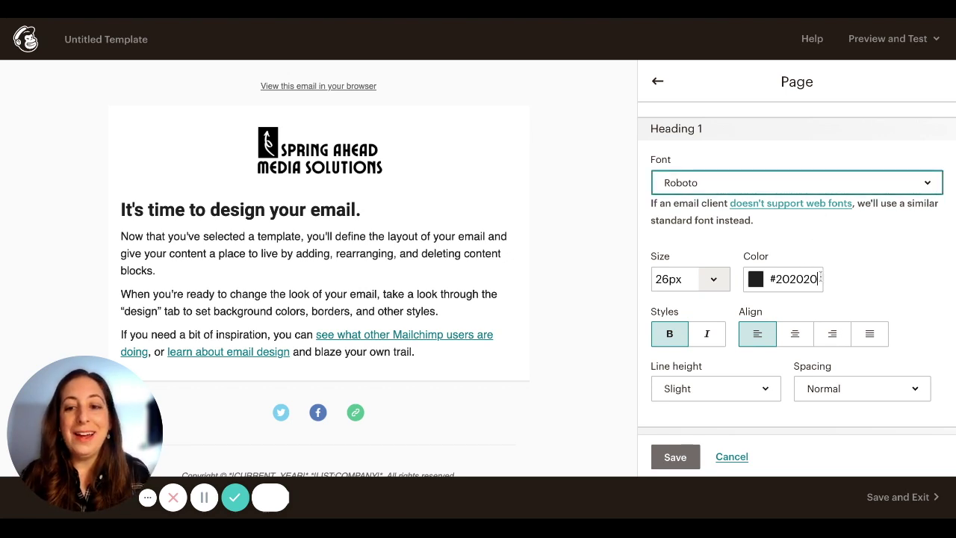
Step: Set the Heading 1 colour to magenta #b8156b
left_click(759, 276)
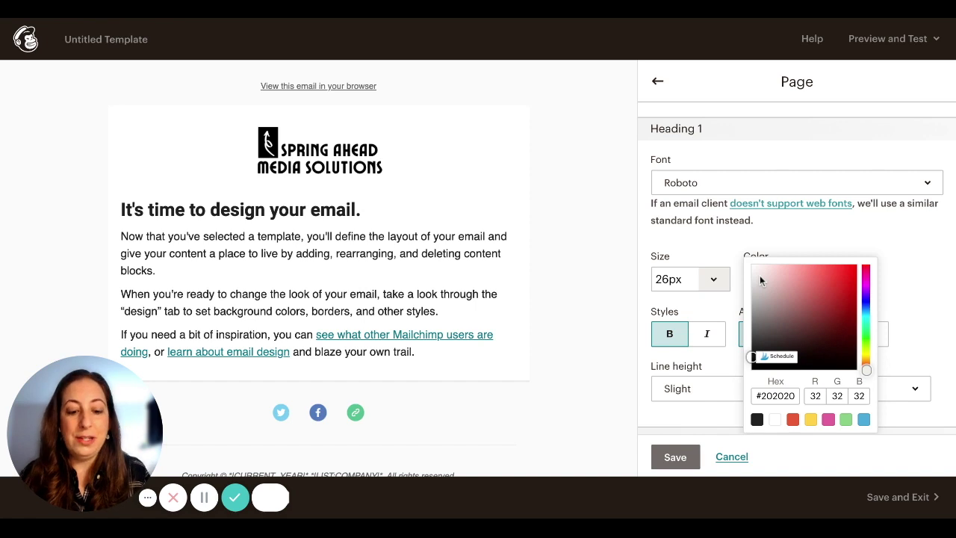
left_click(819, 235)
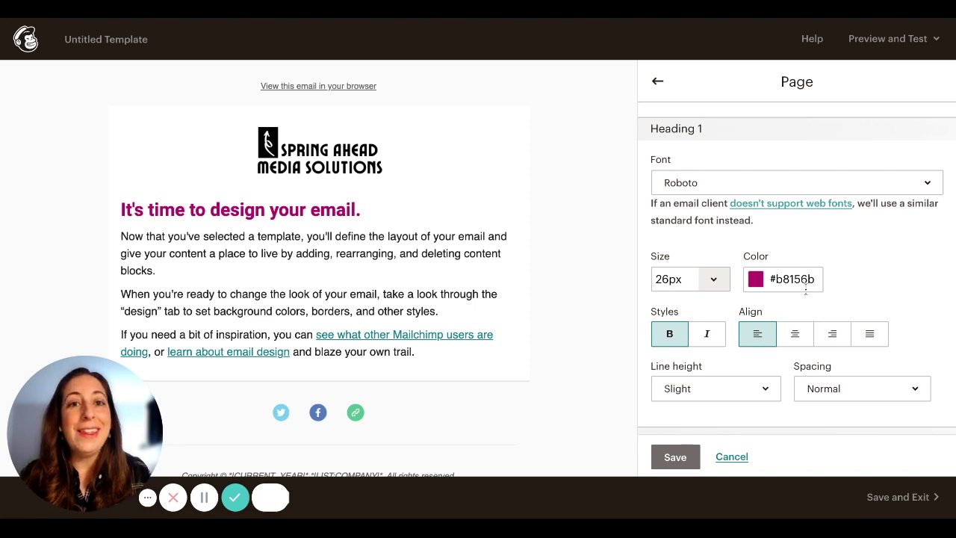
left_click(755, 279)
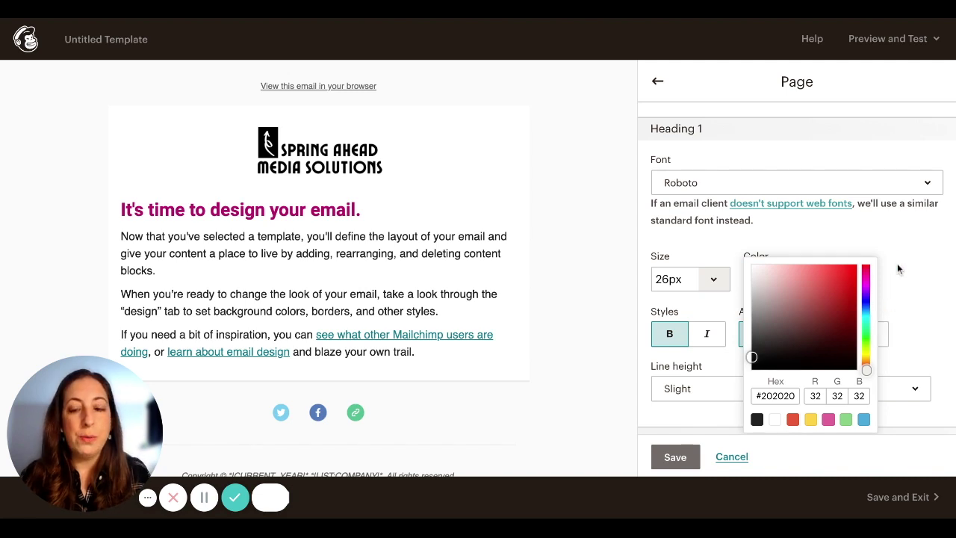
type("#b8156b")
left_click(867, 247)
Step: Centre-align the Heading 1 text
scroll(849, 245, "down", 1)
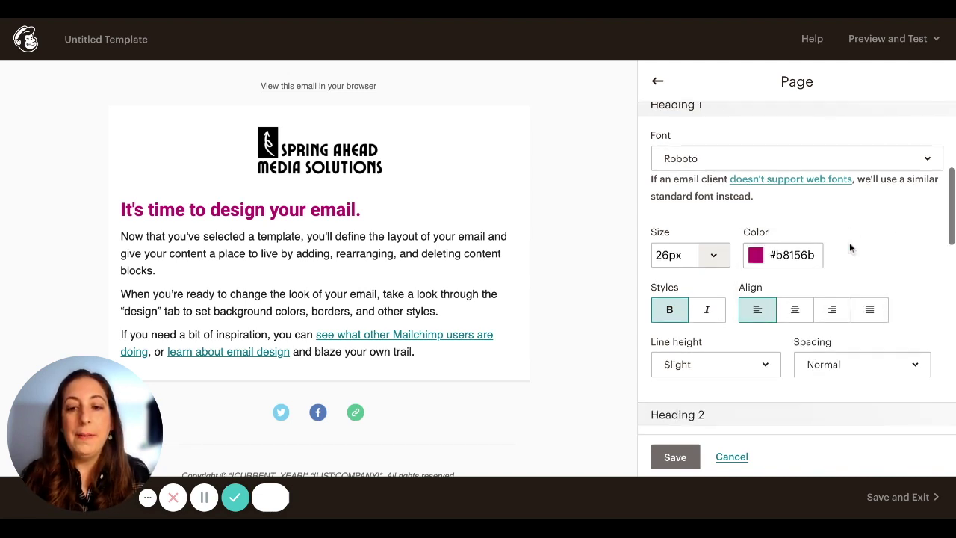
left_click(664, 302)
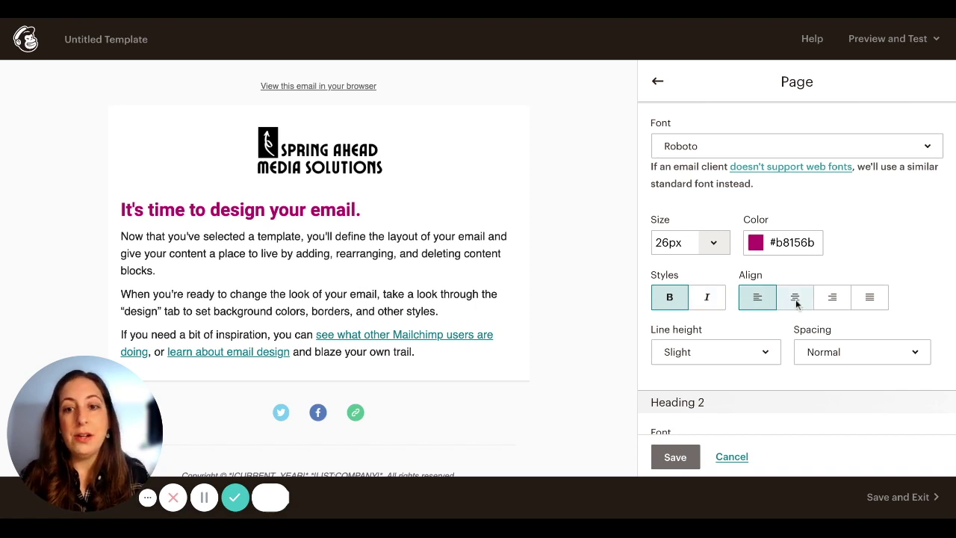
left_click(795, 299)
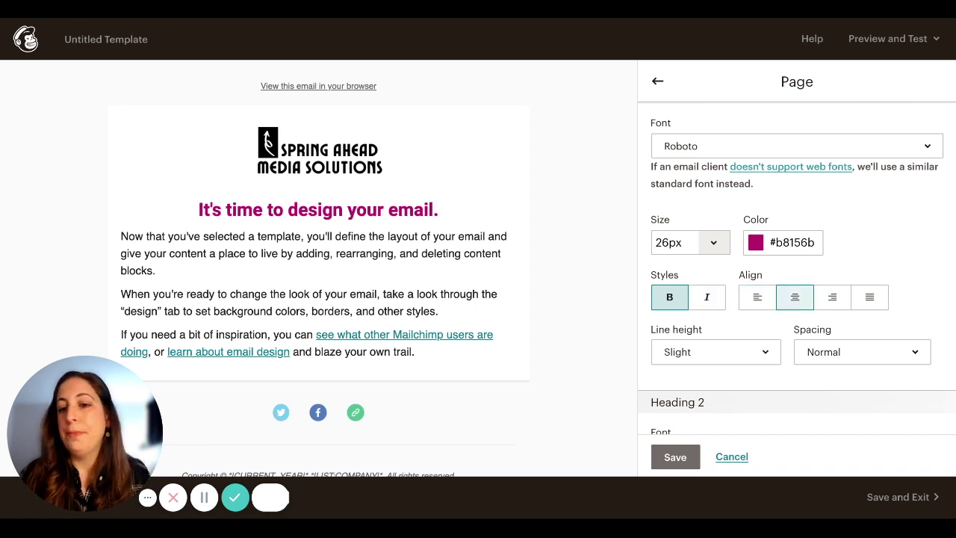
scroll(797, 268, "down", 4)
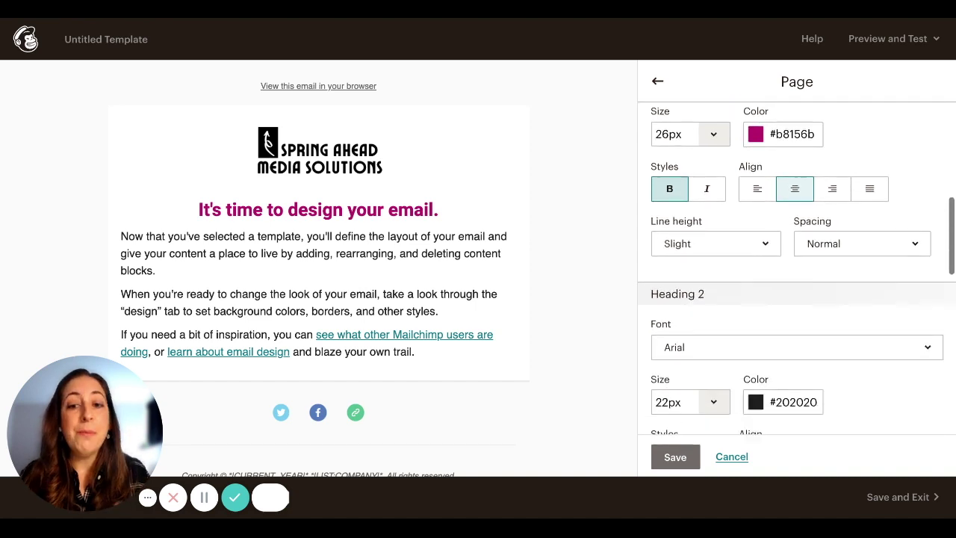
Step: Give Heading 2 the Roboto font and magenta #b8156b colour
left_click(762, 159)
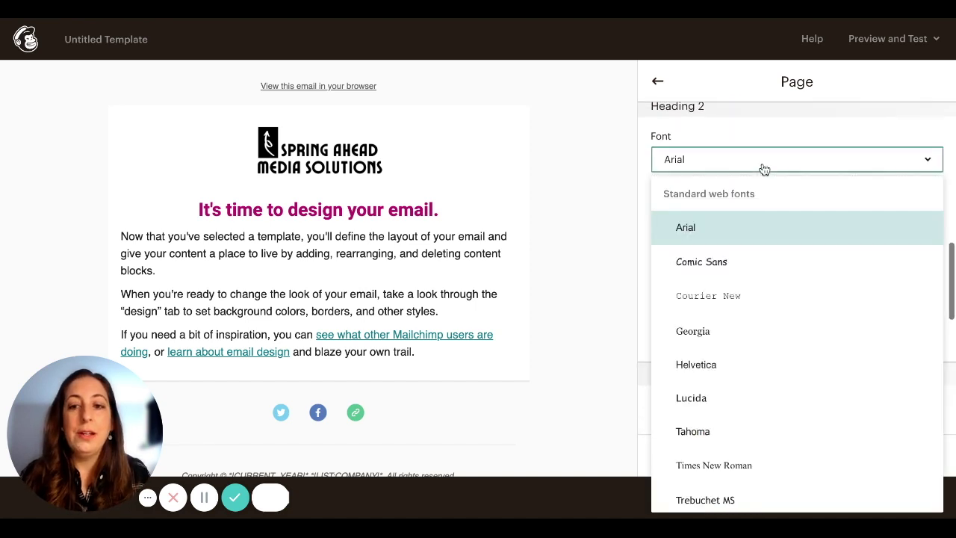
scroll(742, 322, "down", 5)
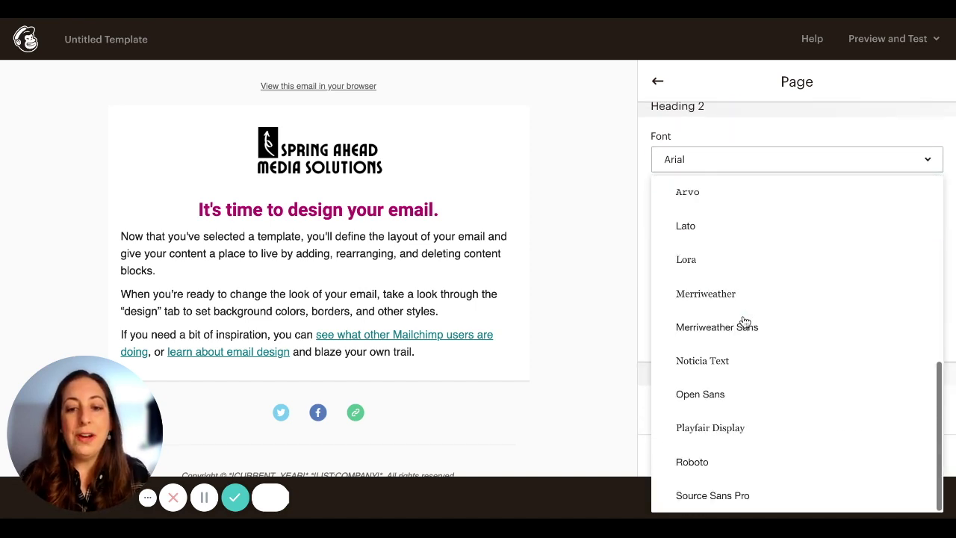
left_click(697, 463)
left_click(788, 256)
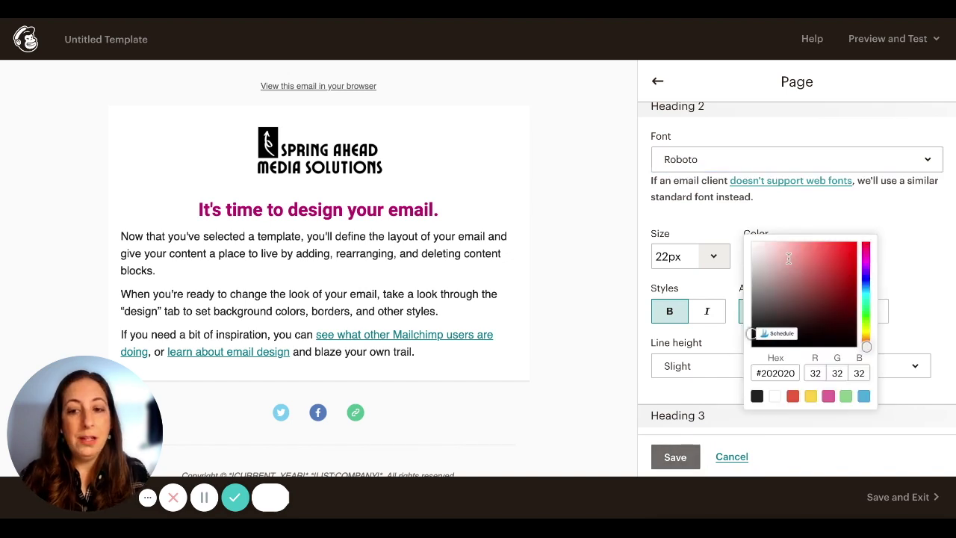
left_click(881, 217)
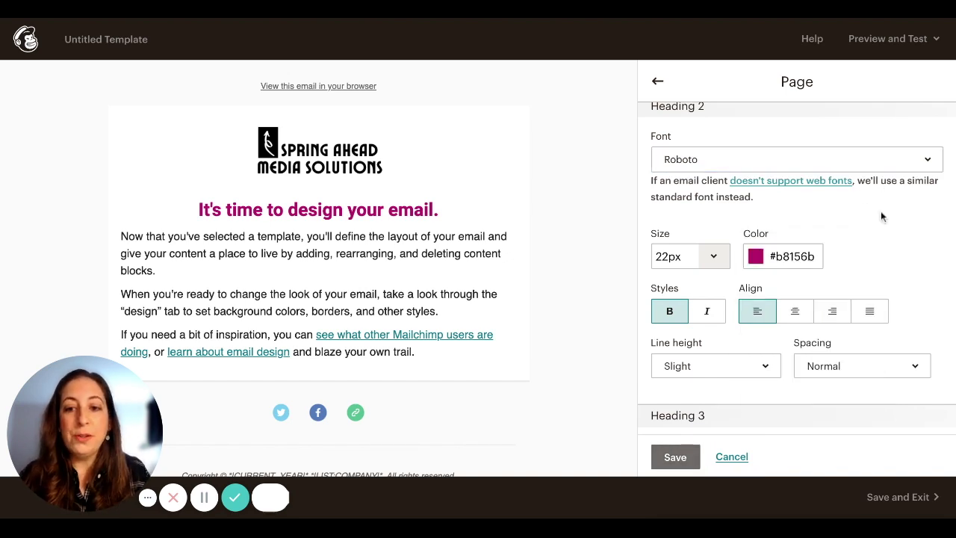
Step: Switch Heading 3 and Heading 4 fonts to Roboto
scroll(880, 215, "down", 1)
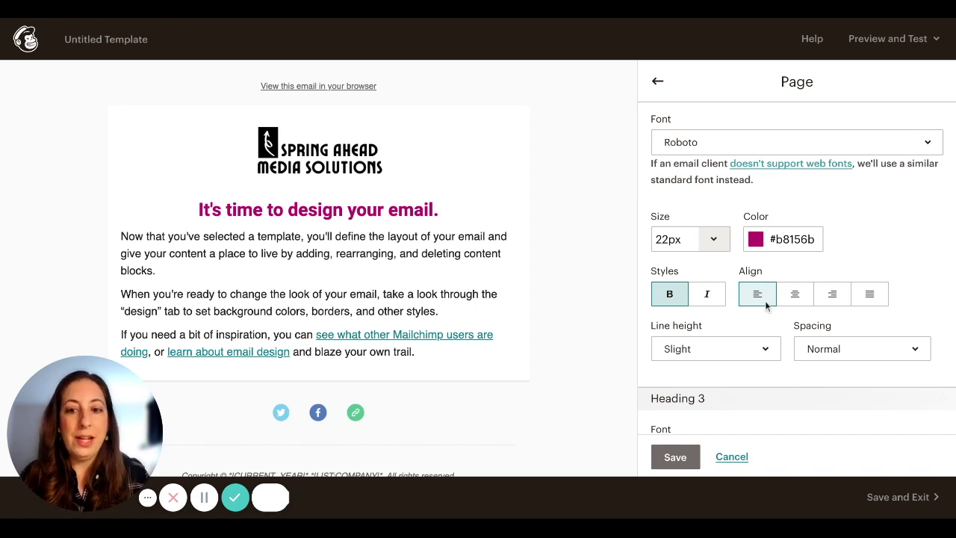
scroll(764, 300, "down", 5)
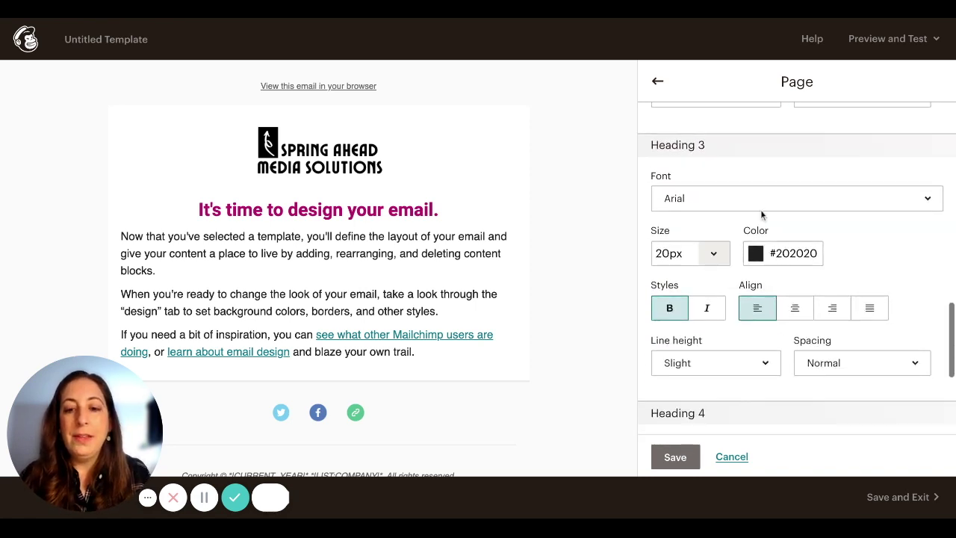
left_click(761, 201)
scroll(751, 358, "down", 6)
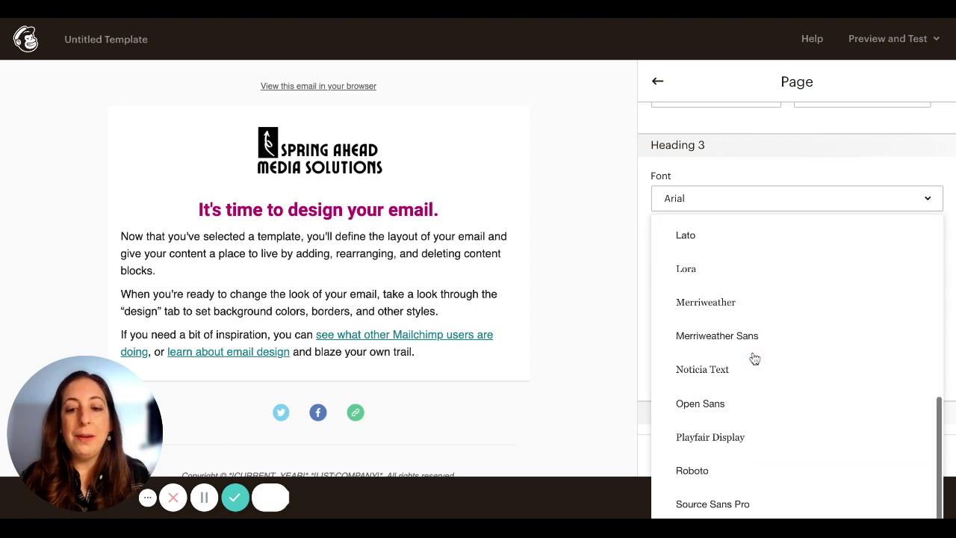
left_click(731, 469)
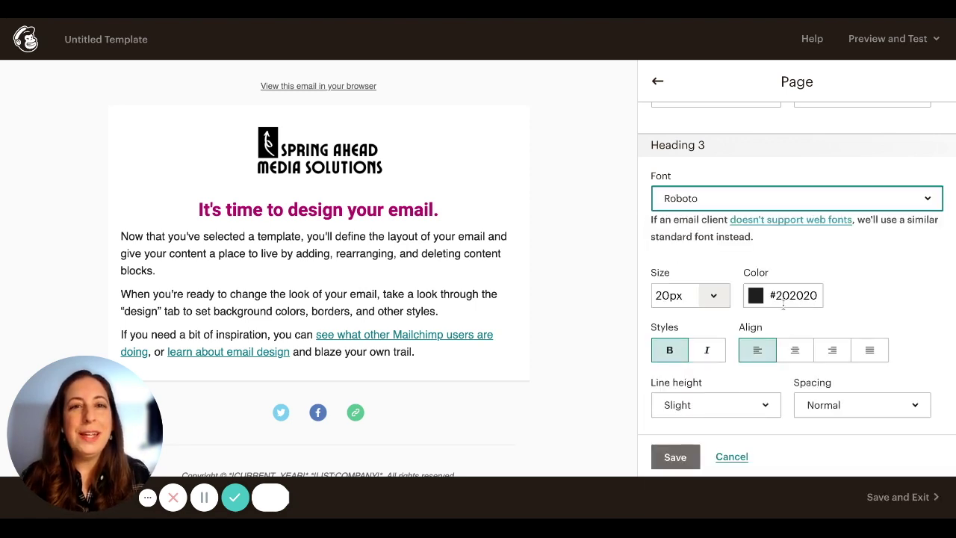
scroll(846, 297, "down", 3)
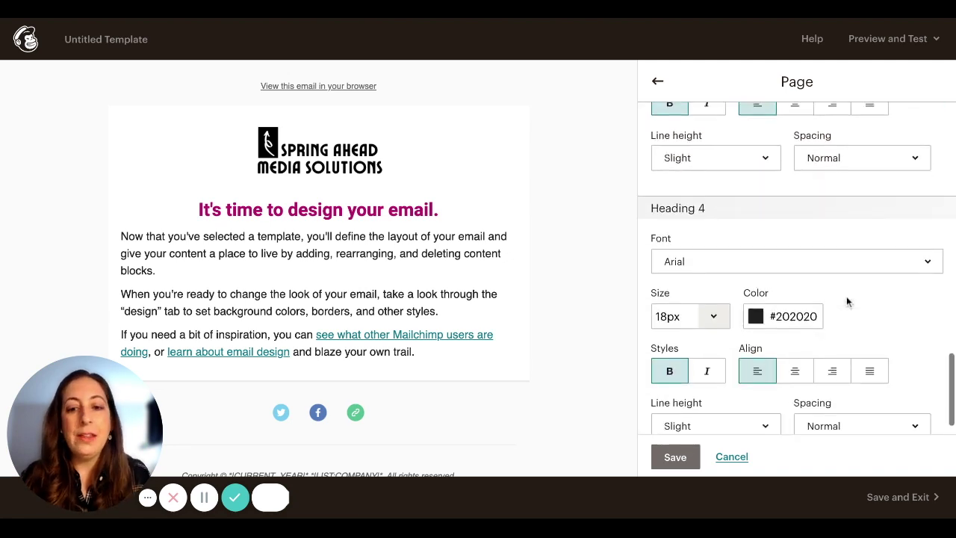
scroll(846, 300, "down", 1)
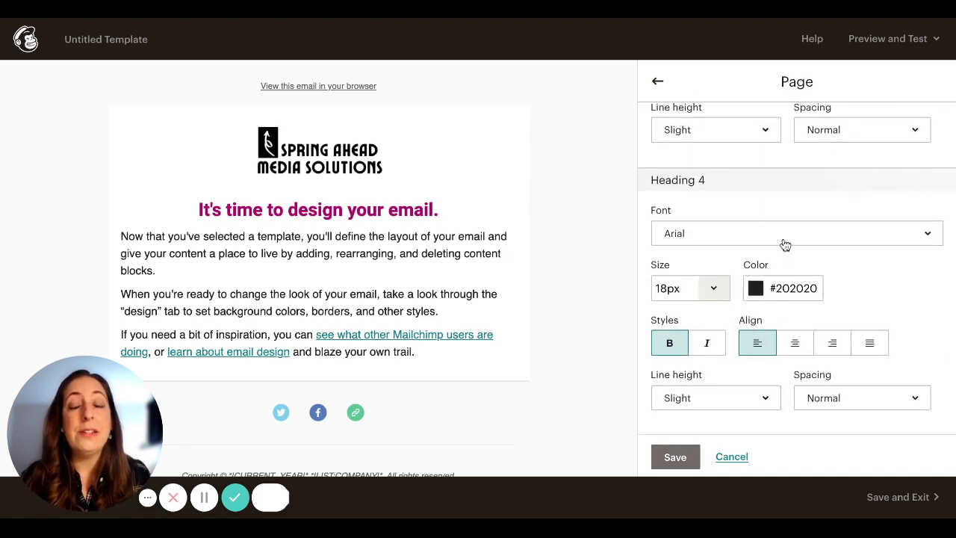
left_click(784, 245)
scroll(754, 343, "down", 5)
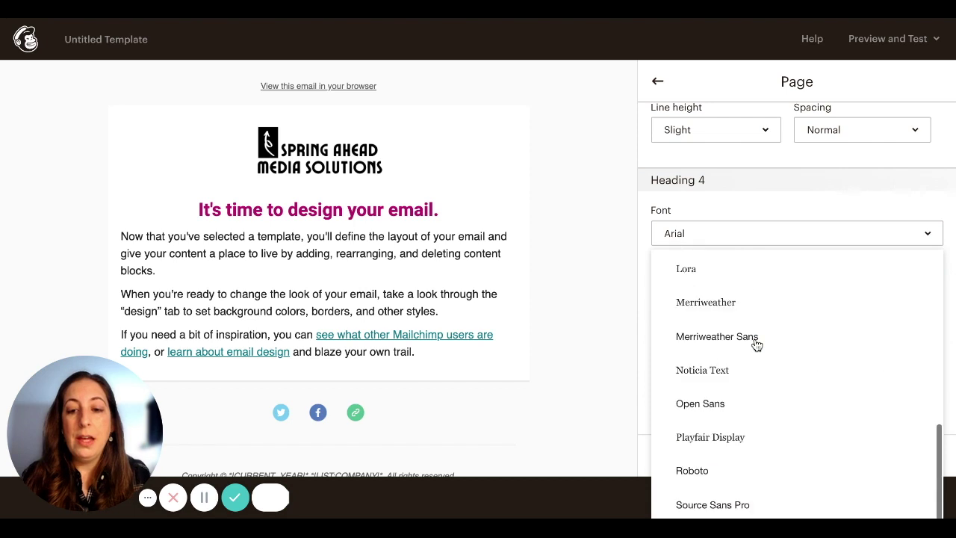
left_click(717, 475)
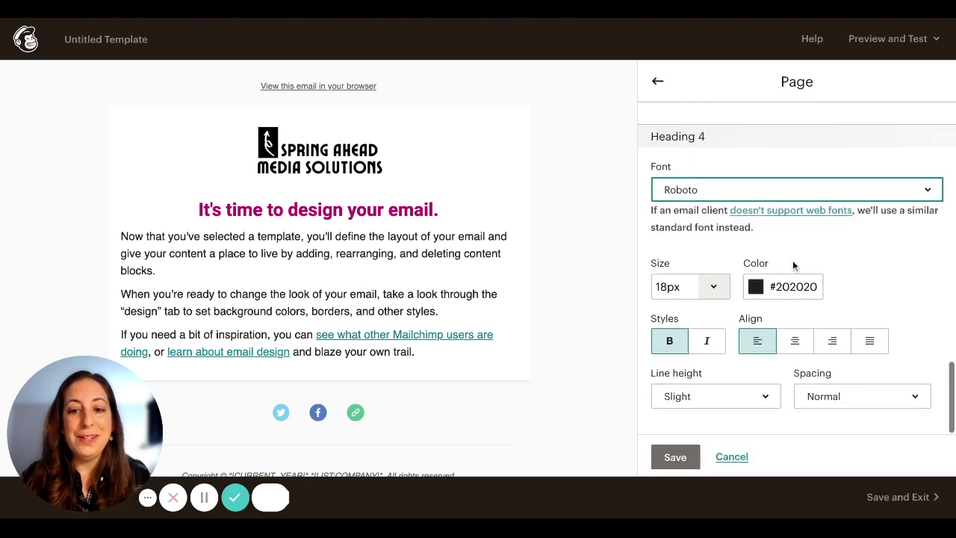
Step: Save the page heading styles and move on to the Header style settings
left_click(682, 458)
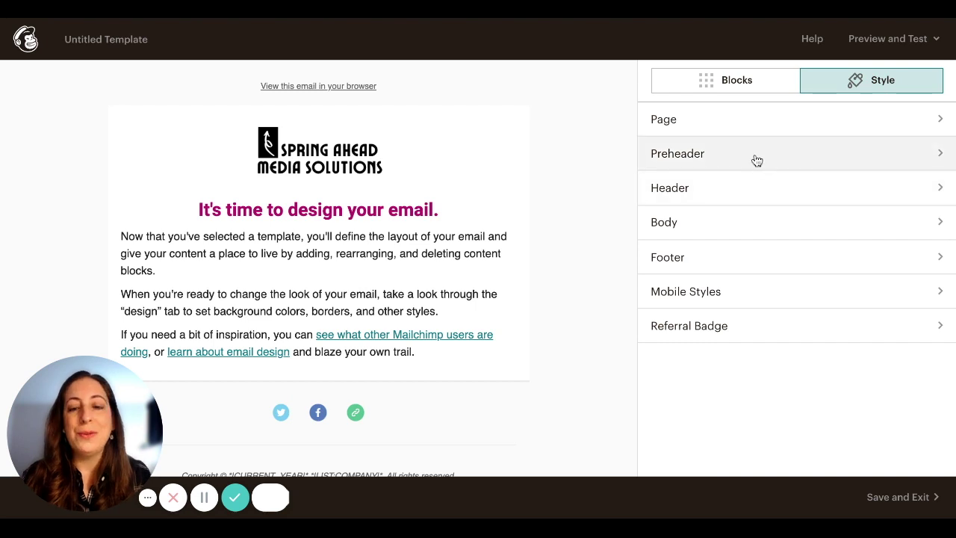
mouse_move(272, 91)
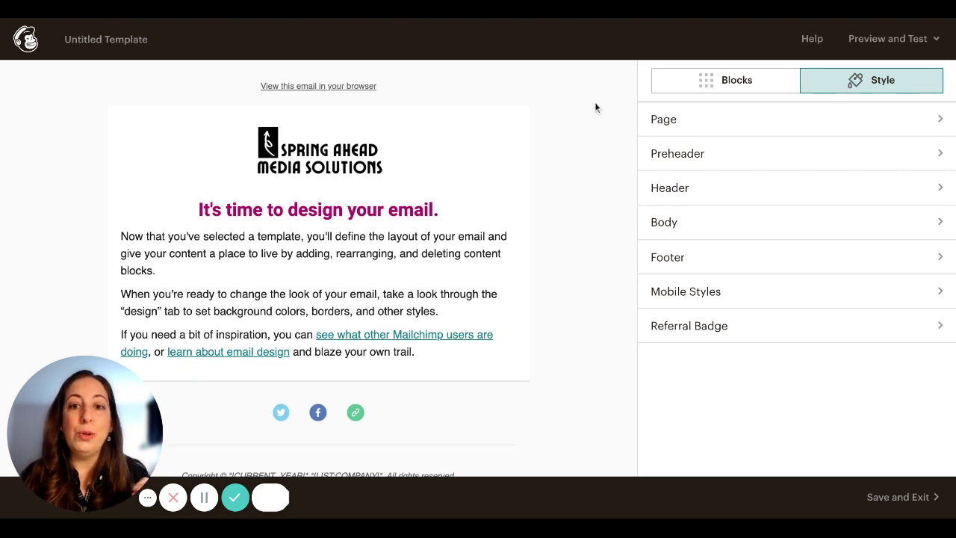
left_click(689, 157)
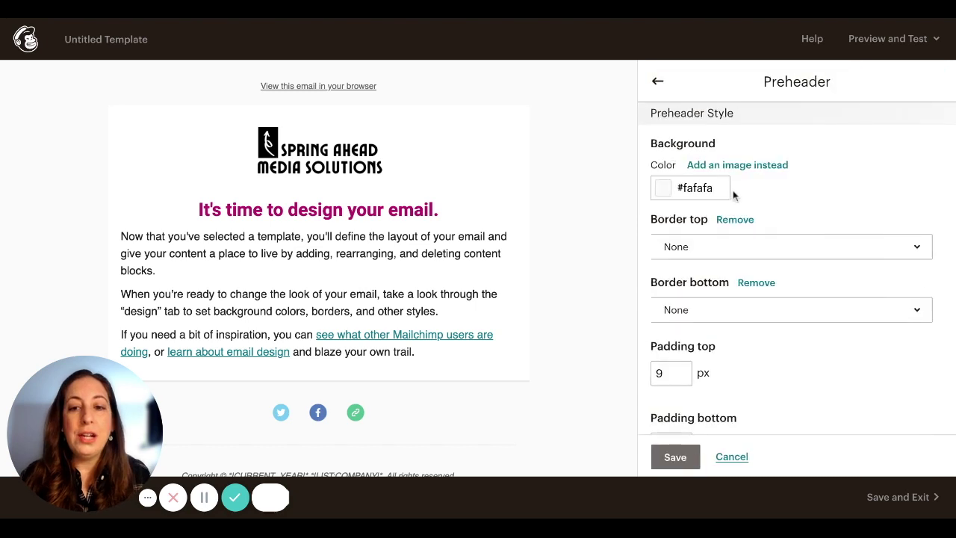
left_click(659, 84)
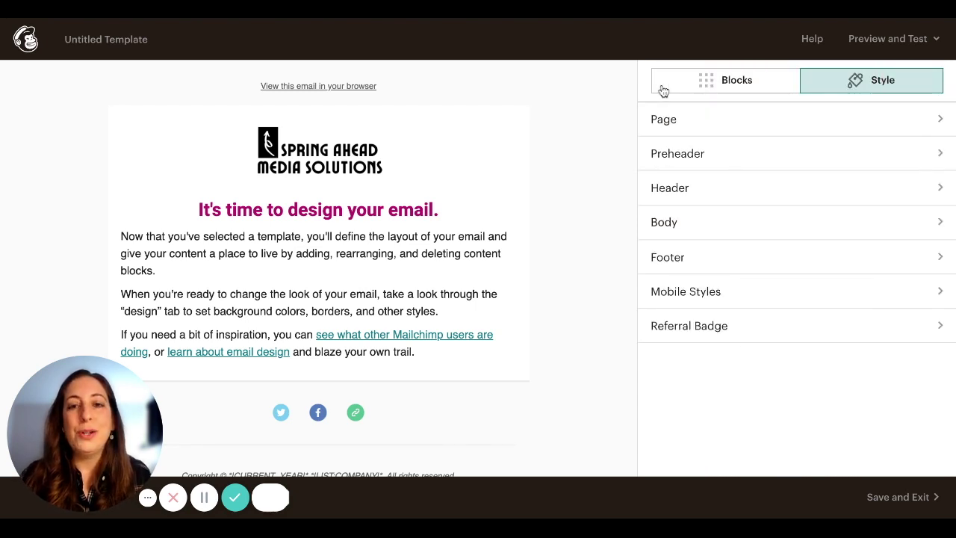
left_click(688, 195)
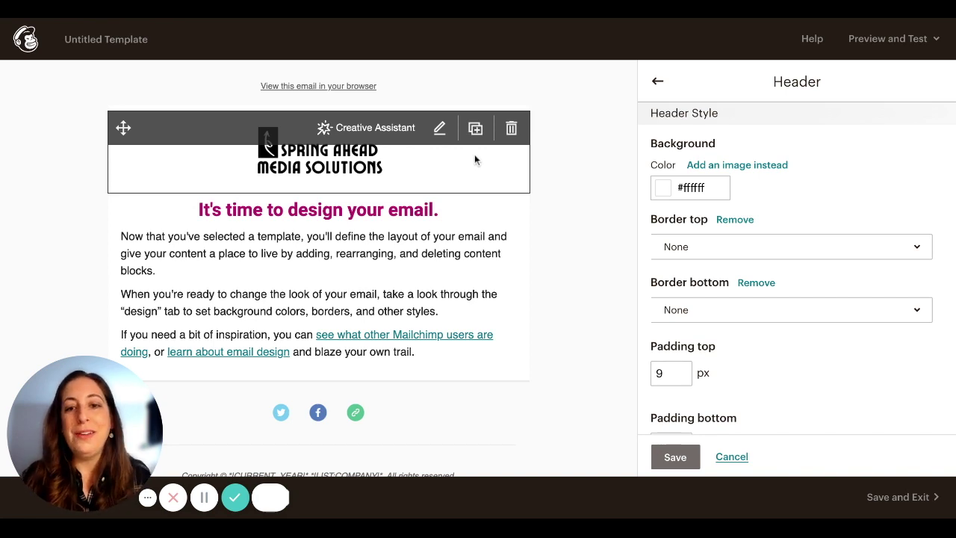
Step: Set the header background colour to near-white #fcfdfd after briefly trying red
left_click(662, 190)
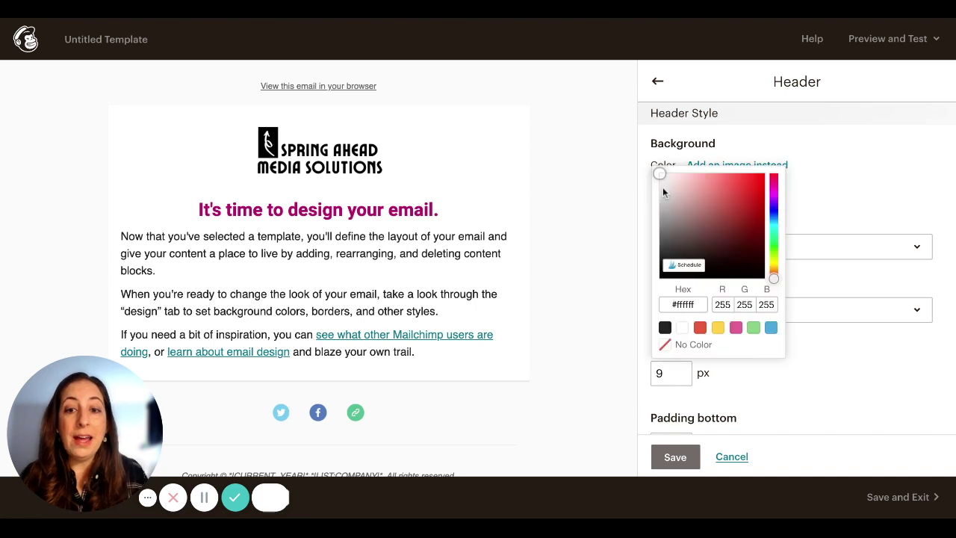
left_click(751, 188)
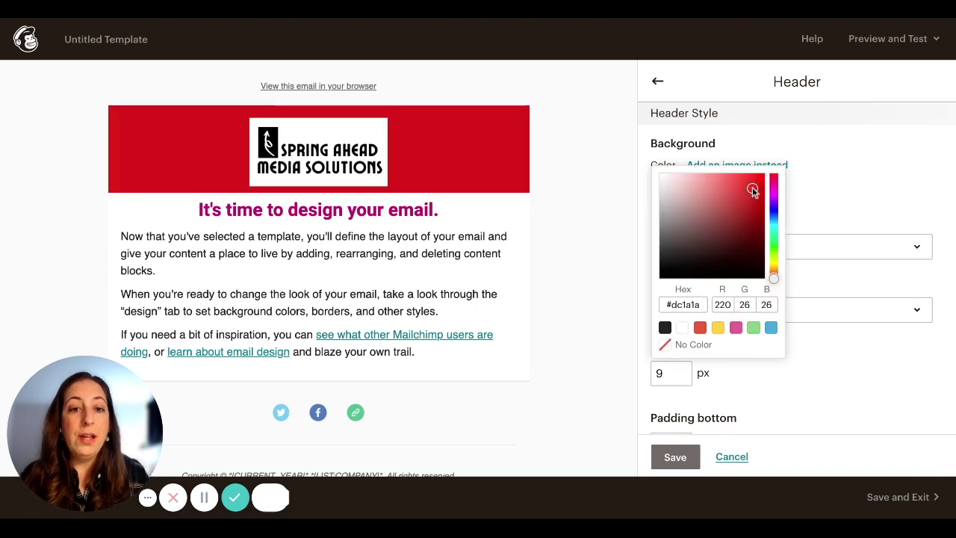
left_click(659, 174)
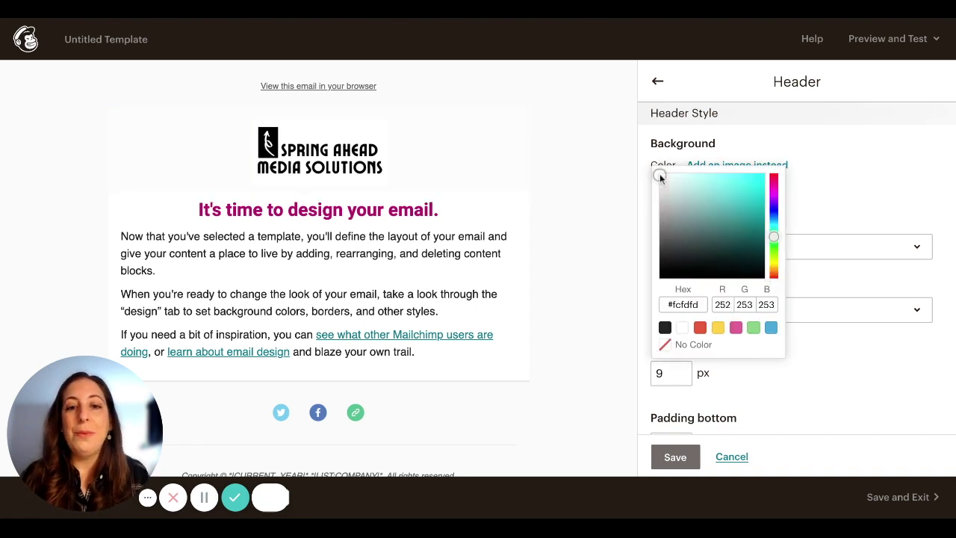
left_click(818, 140)
mouse_move(412, 150)
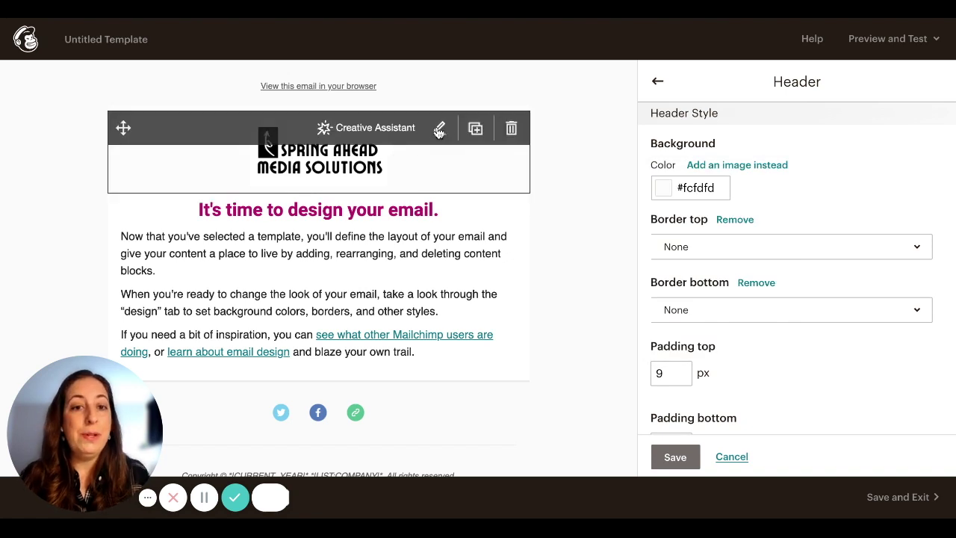
Step: Edit the header logo block and choose to replace its image
left_click(439, 132)
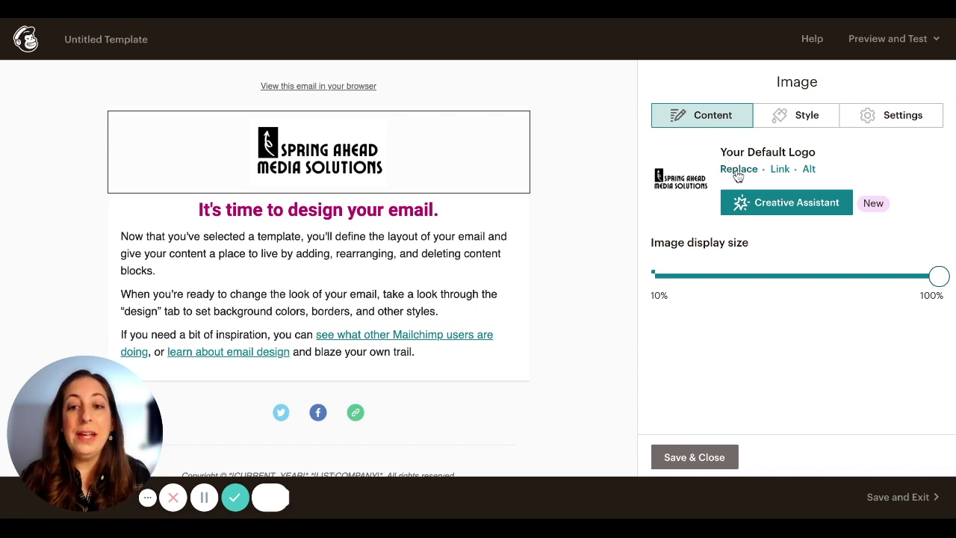
left_click(737, 171)
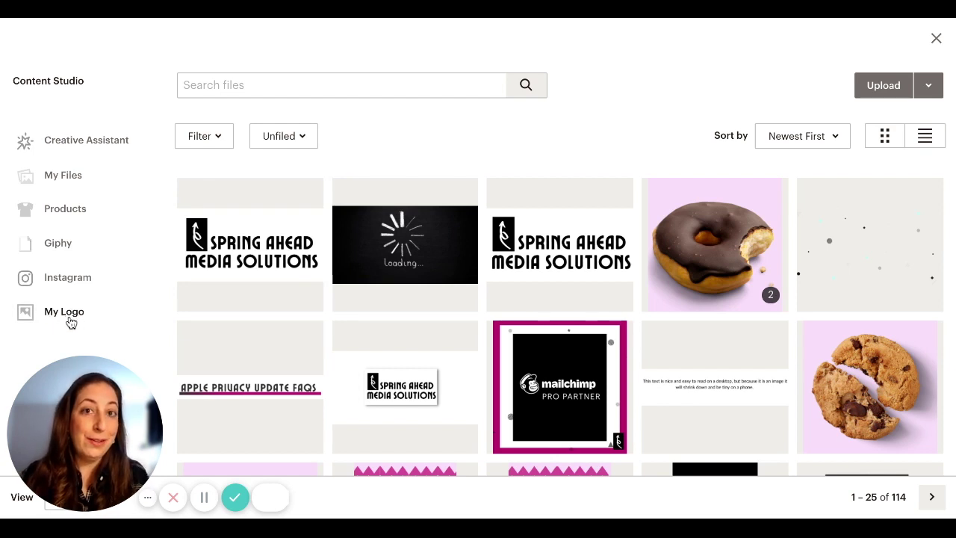
Step: Insert the Spring Ahead Media Logo (500 x 250 px) file into the header
left_click(70, 319)
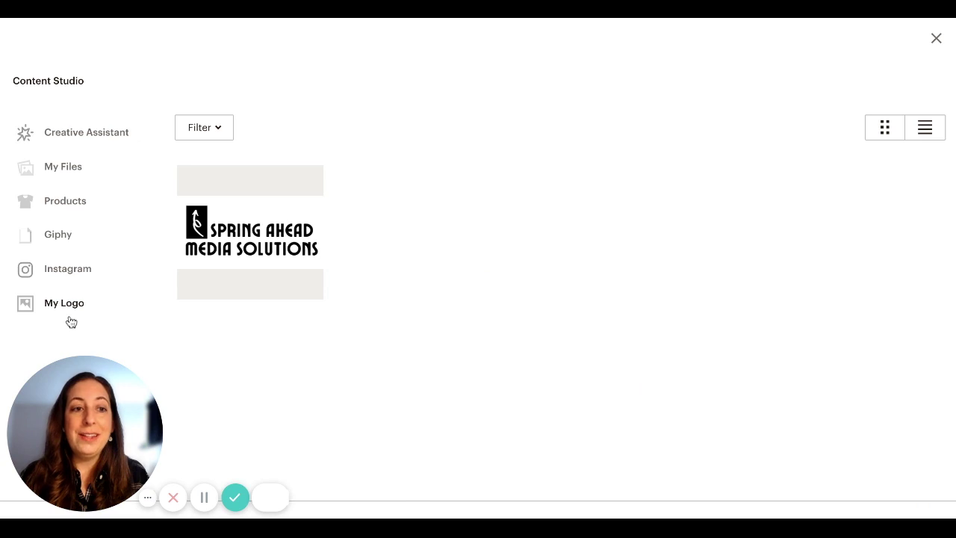
left_click(79, 168)
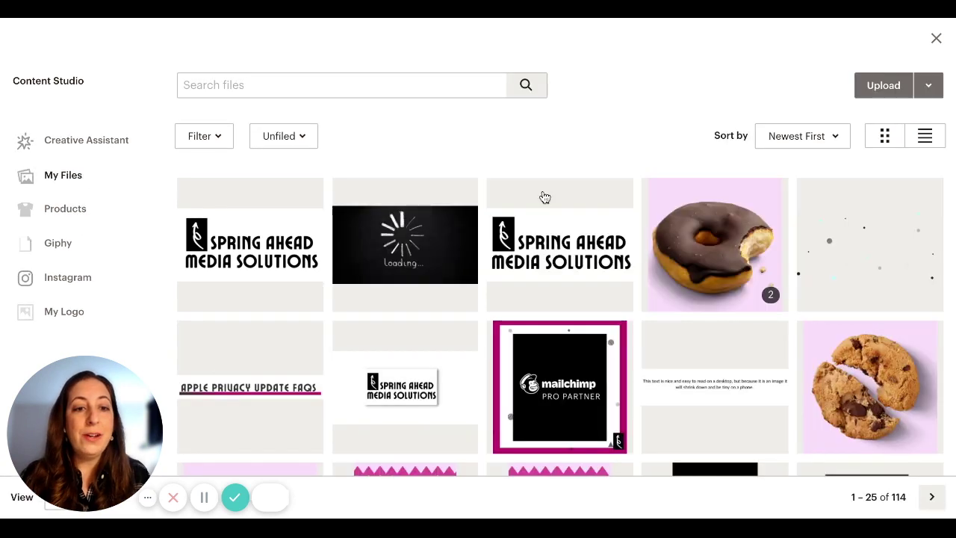
left_click(193, 228)
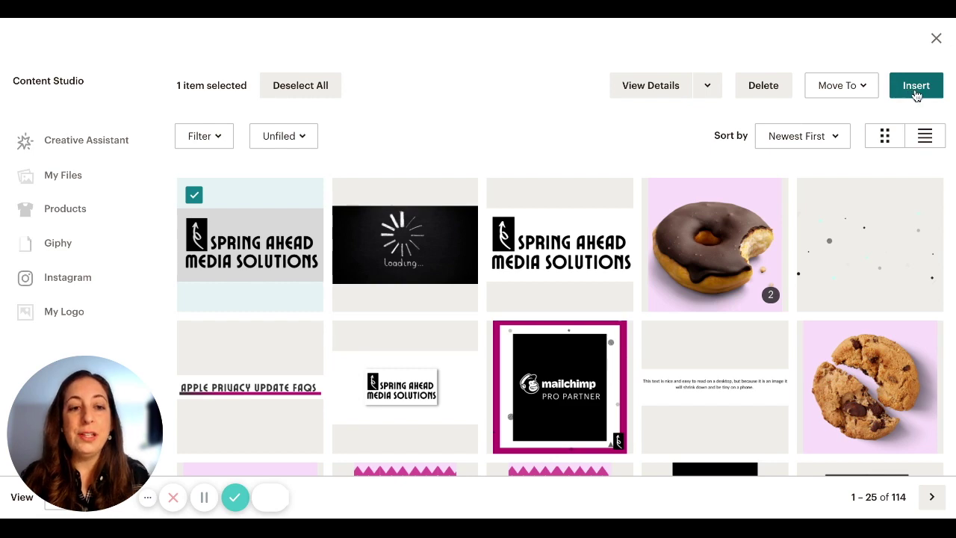
left_click(915, 87)
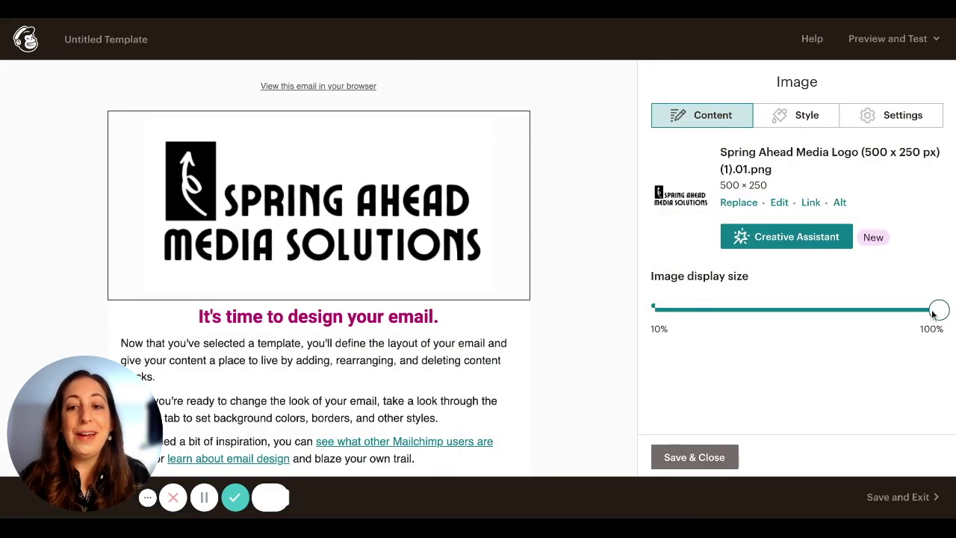
left_click_drag(934, 313, 770, 309)
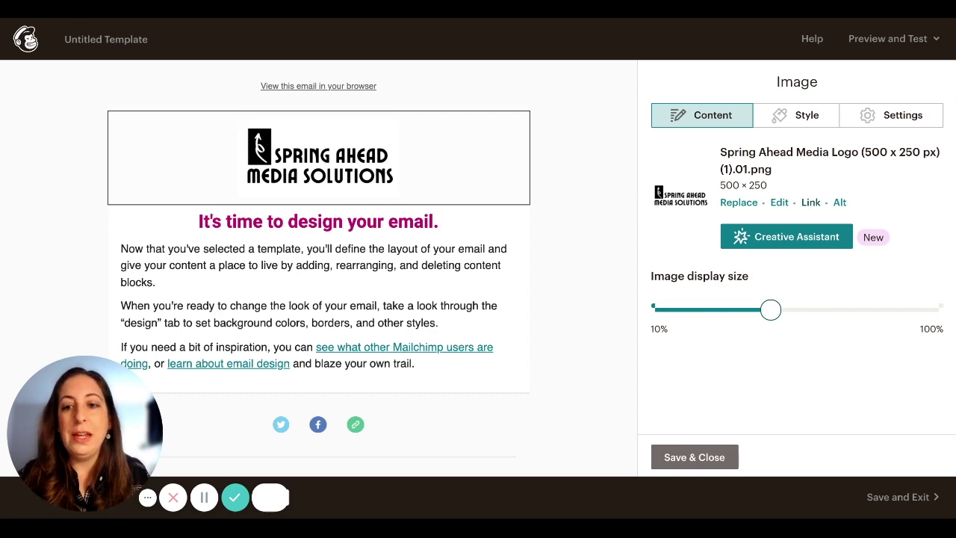
type("http://www.springaheadmedia.com")
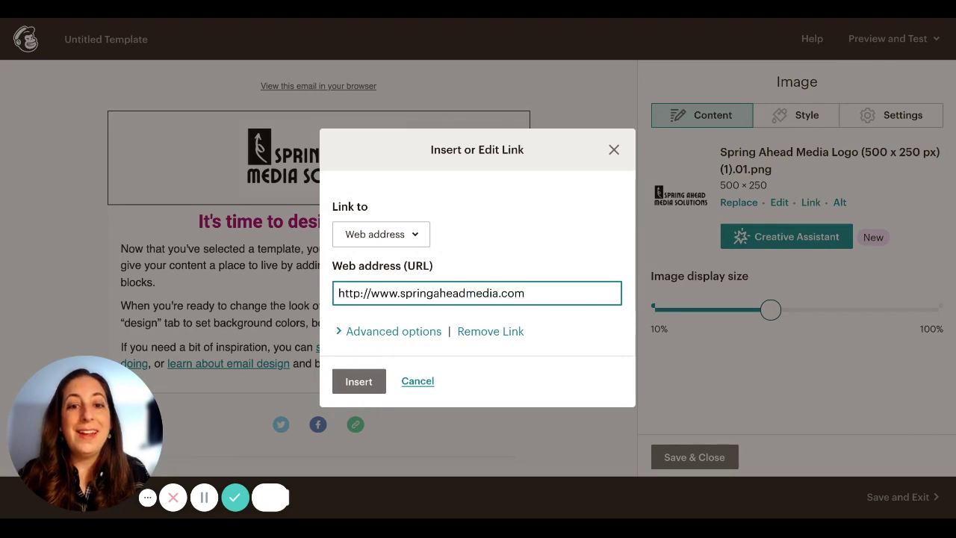
left_click(356, 384)
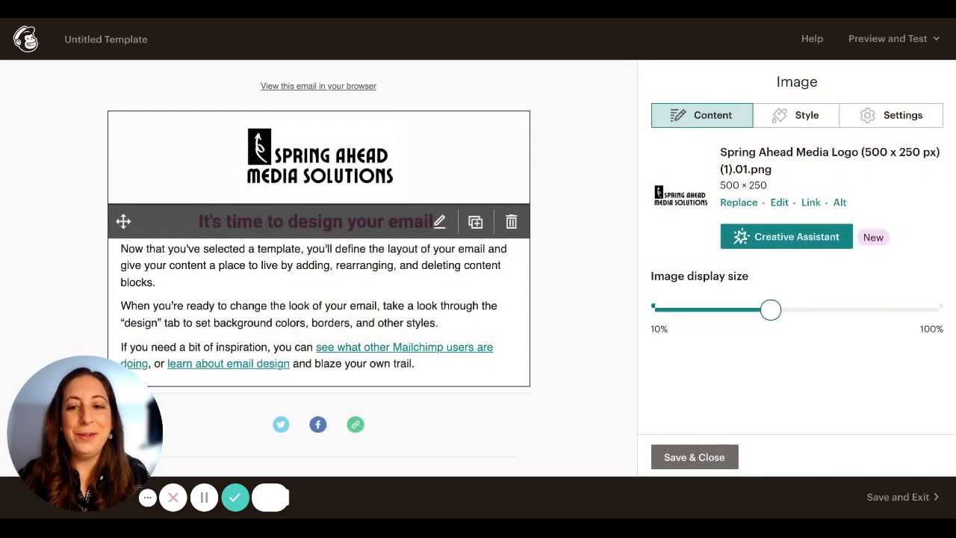
left_click(688, 455)
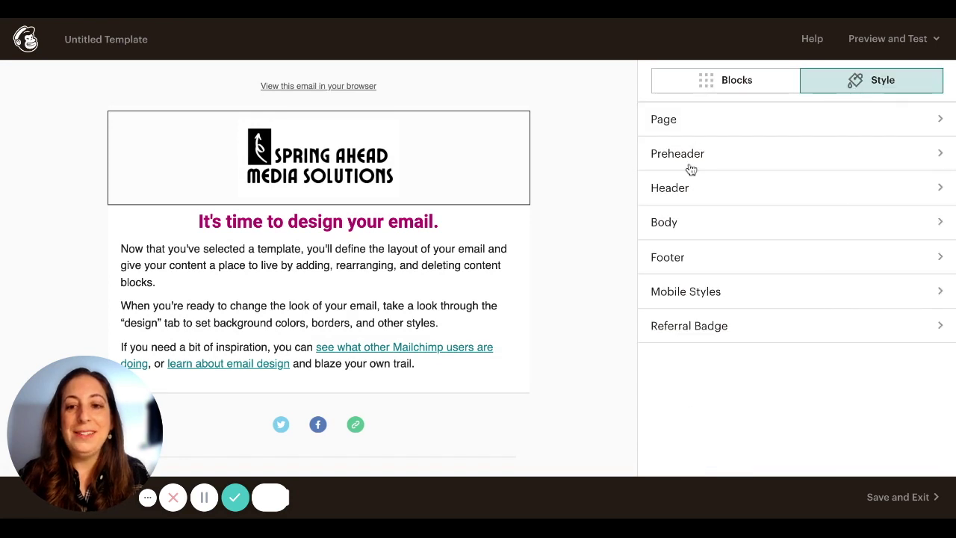
Step: Change the Body Text font in the Body style settings from Arial to Roboto
left_click(695, 232)
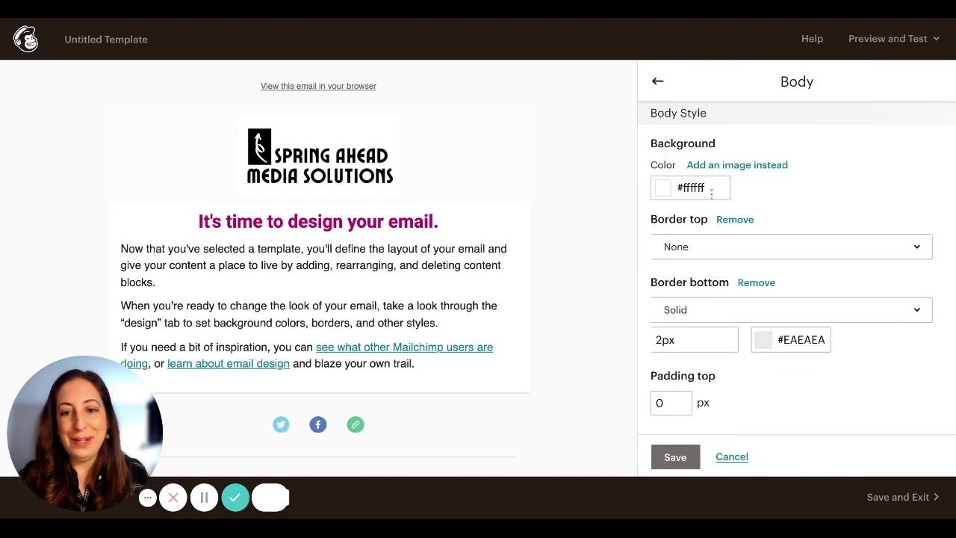
scroll(751, 240, "down", 3)
scroll(751, 241, "down", 2)
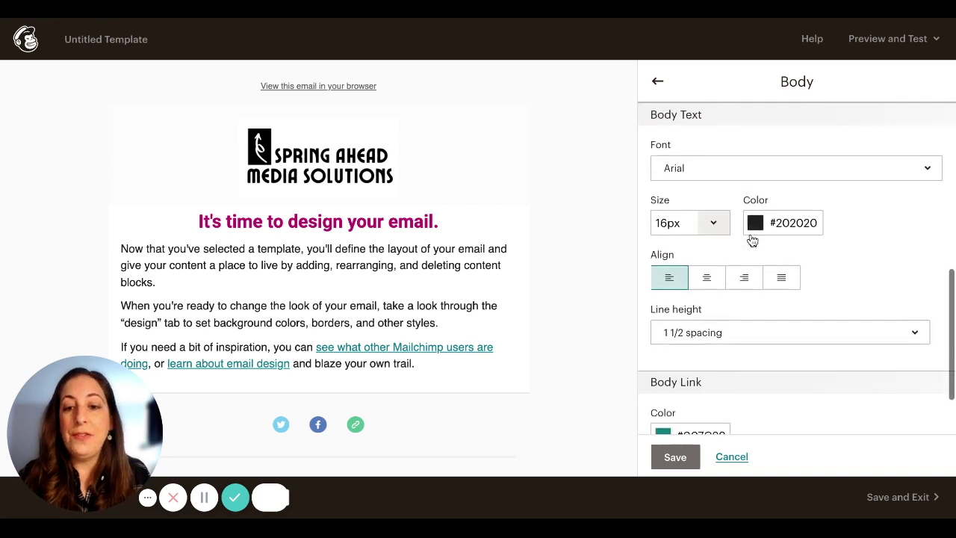
left_click(720, 177)
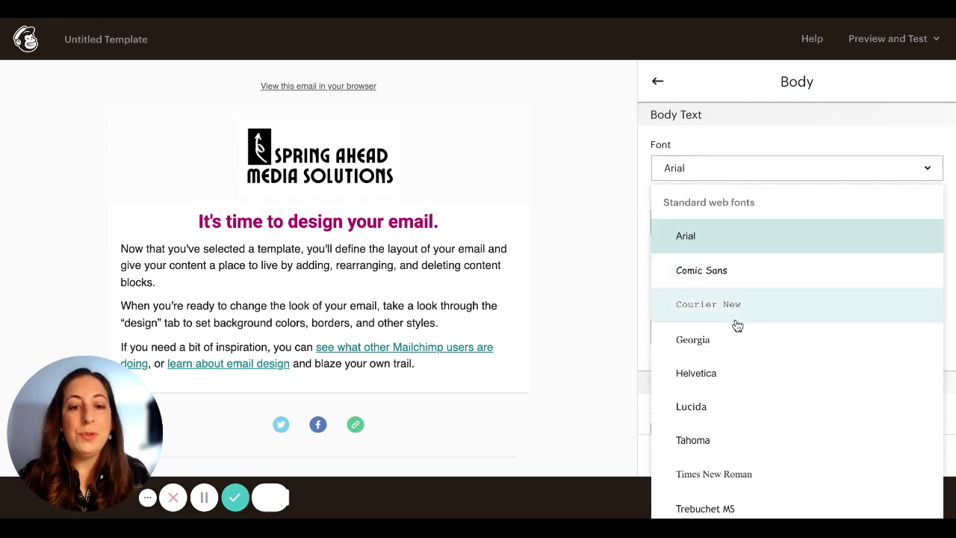
scroll(734, 325, "down", 5)
left_click(710, 473)
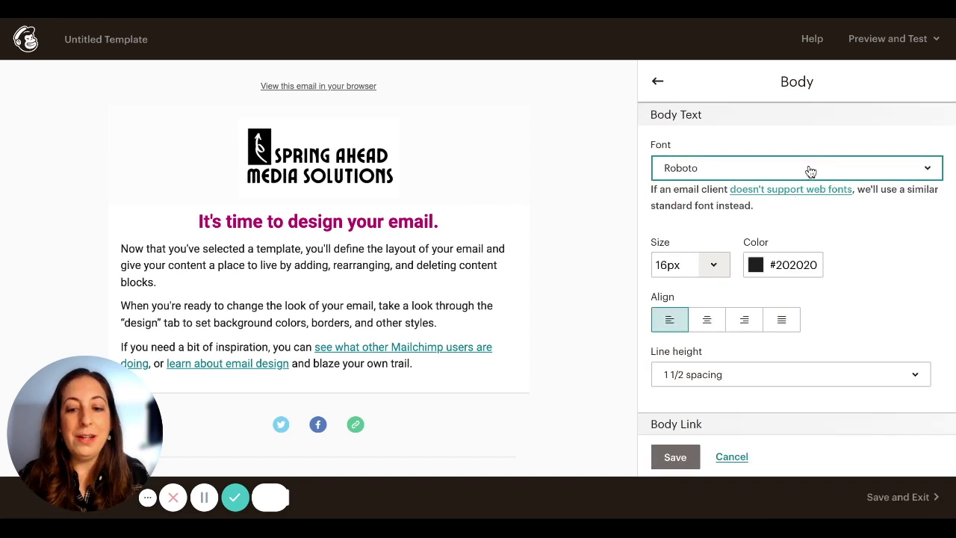
scroll(808, 193, "down", 1)
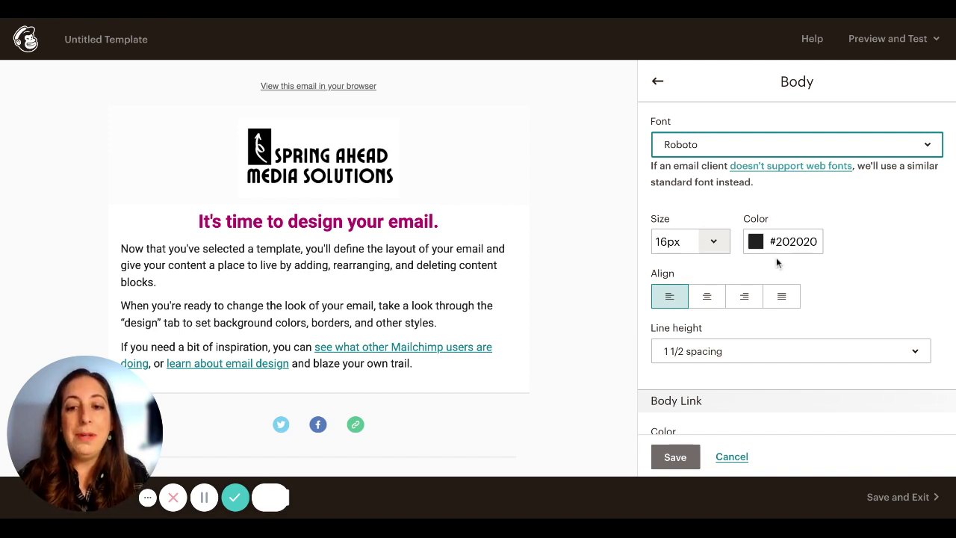
scroll(776, 257, "down", 3)
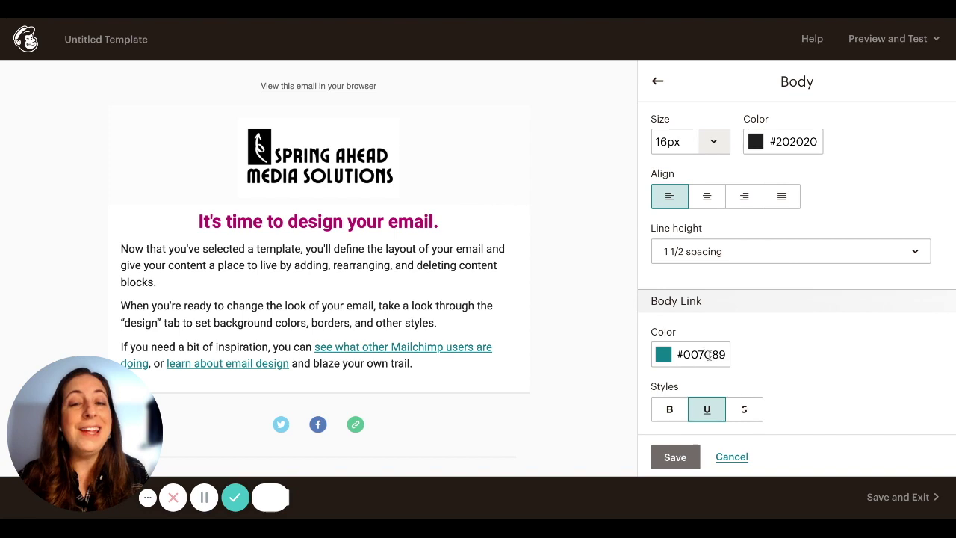
Step: Change the body link colour to magenta #b8156b
left_click(709, 355)
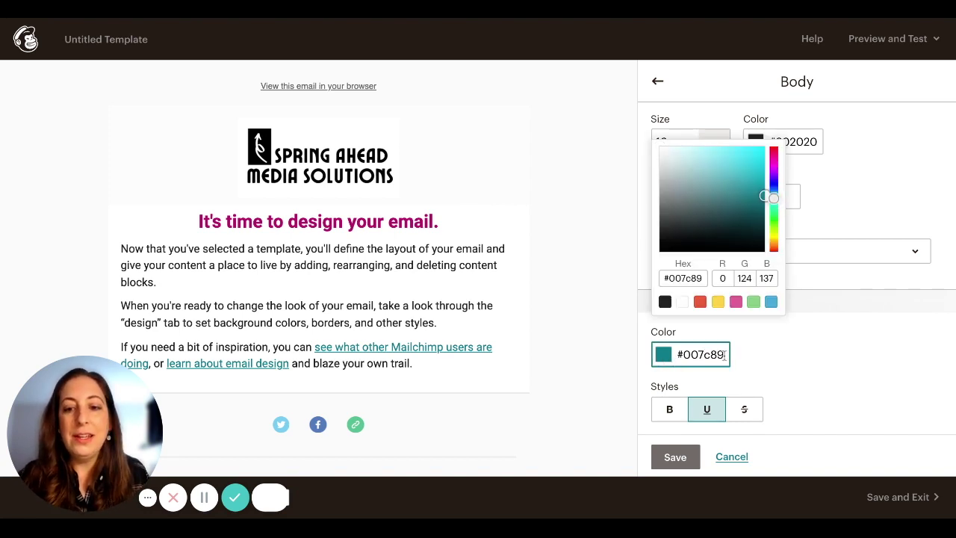
left_click_drag(724, 355, 675, 355)
type("b8156b")
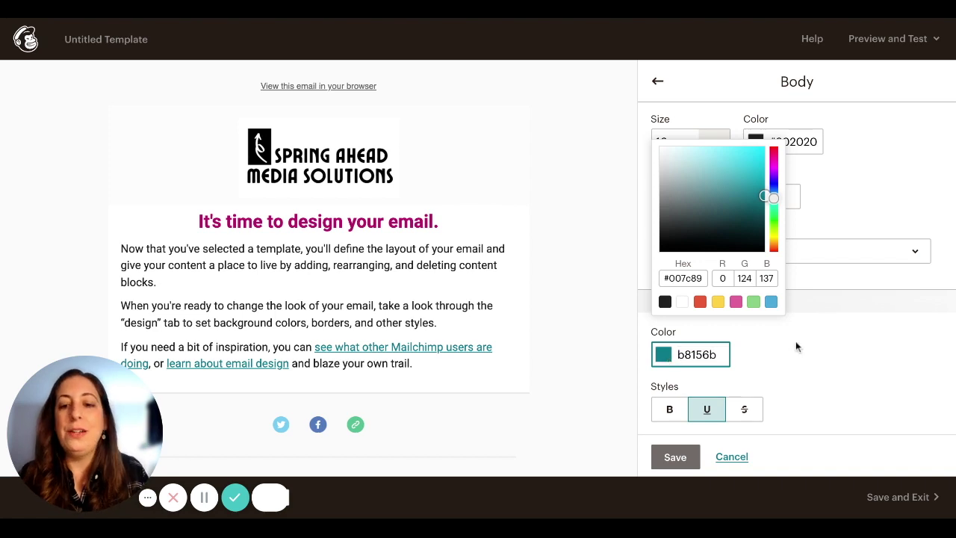
left_click(795, 347)
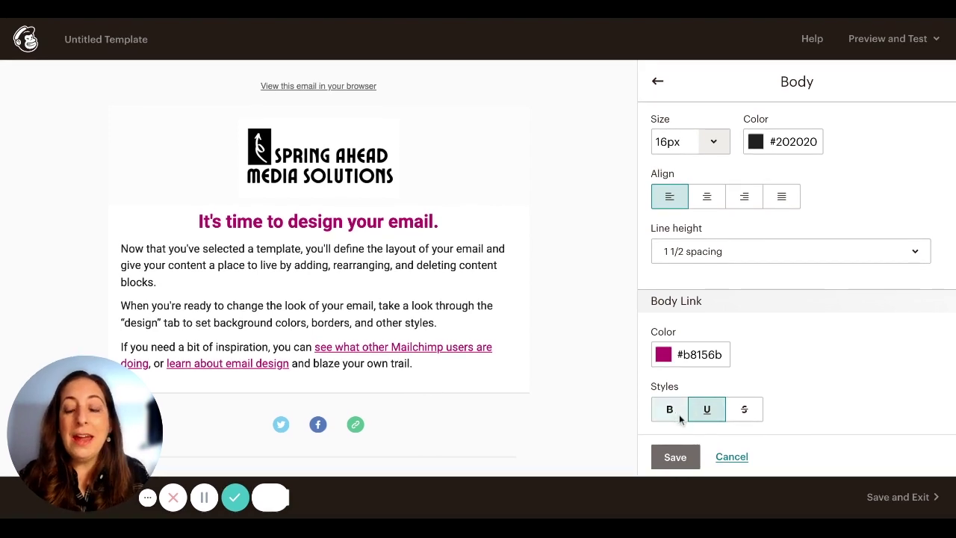
Step: Keep body links underlined but not bold, and save the Body styles
left_click(711, 416)
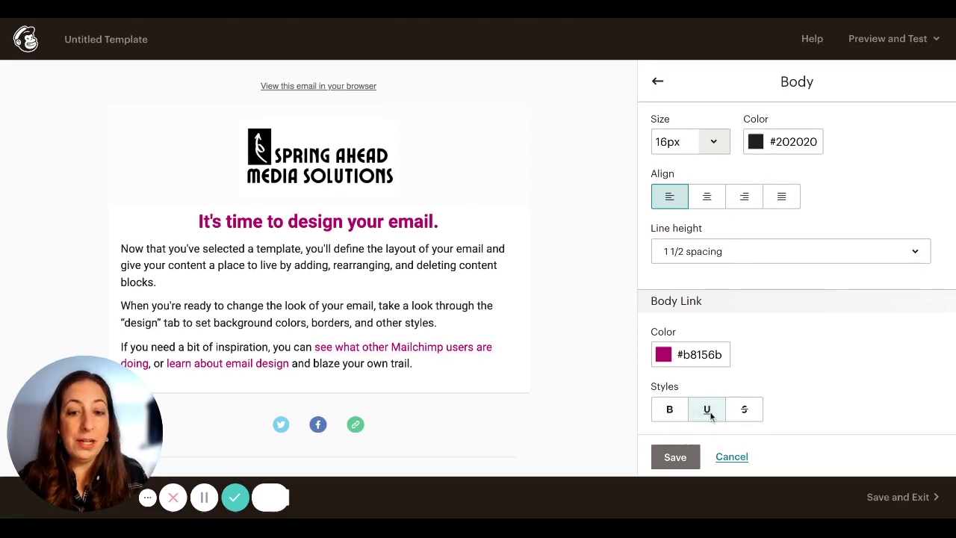
left_click(711, 415)
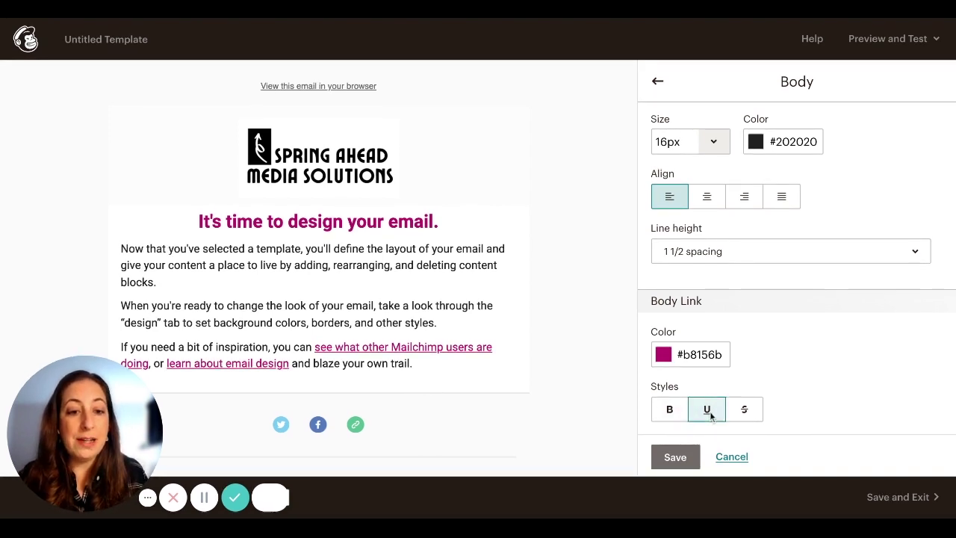
left_click(671, 412)
left_click(671, 412)
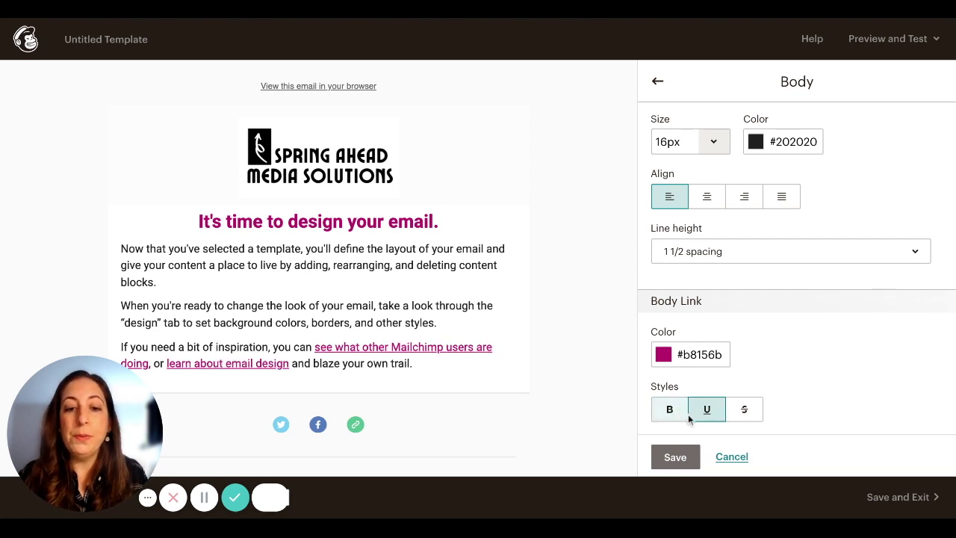
left_click(674, 457)
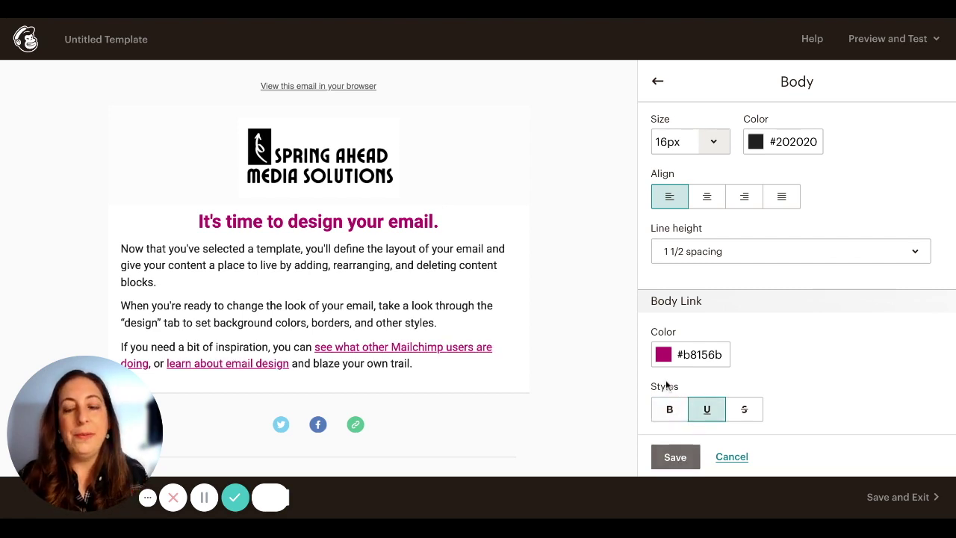
left_click(657, 84)
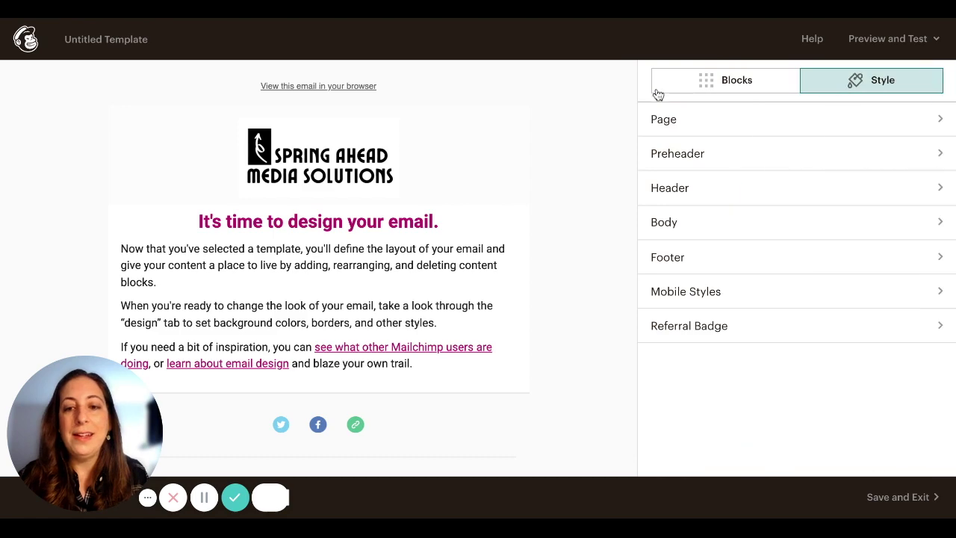
Step: Set the Footer Text font to Roboto
left_click(679, 266)
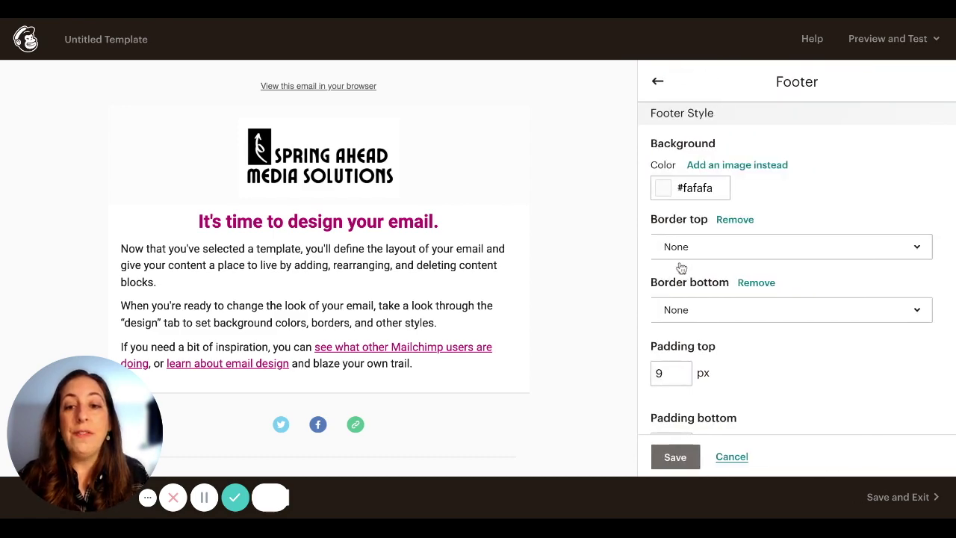
scroll(580, 227, "down", 4)
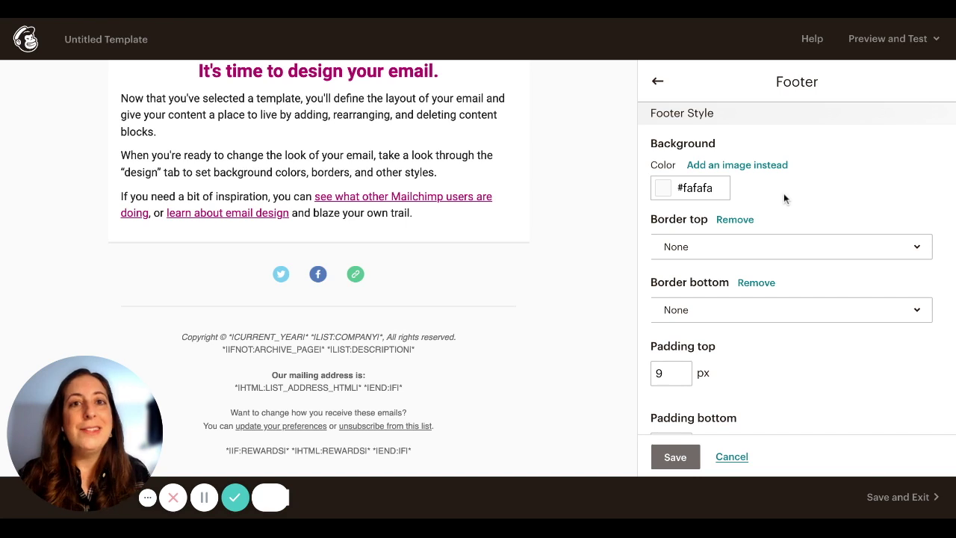
scroll(796, 269, "down", 5)
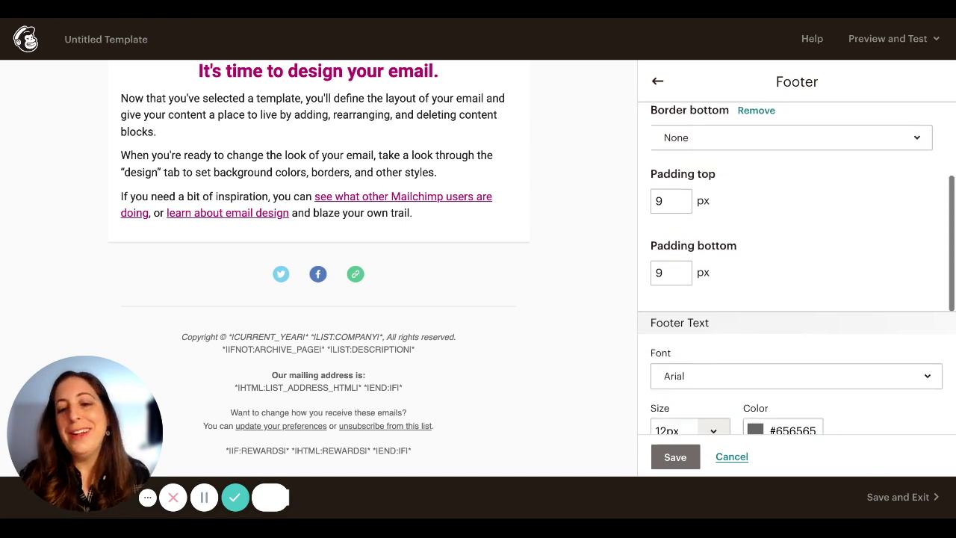
left_click(774, 170)
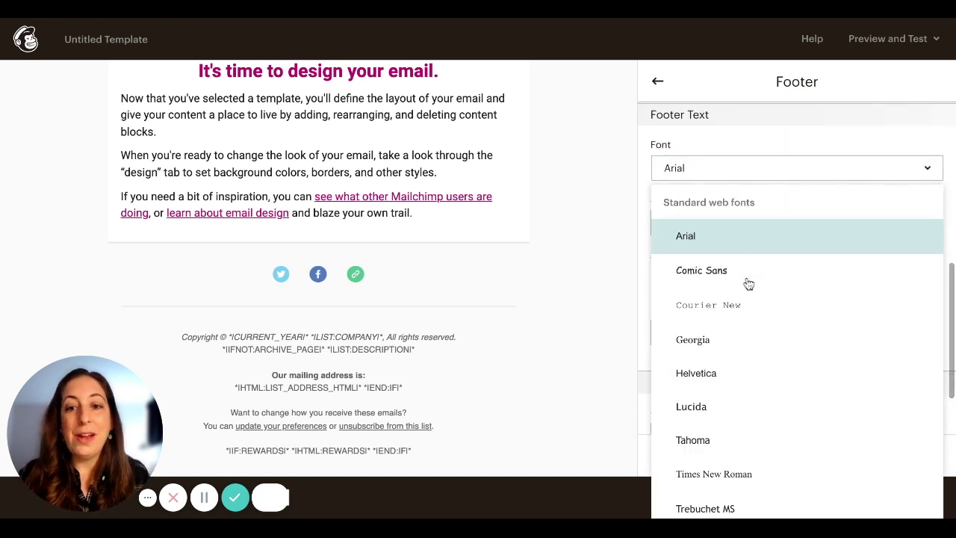
scroll(793, 351, "down", 5)
left_click(733, 466)
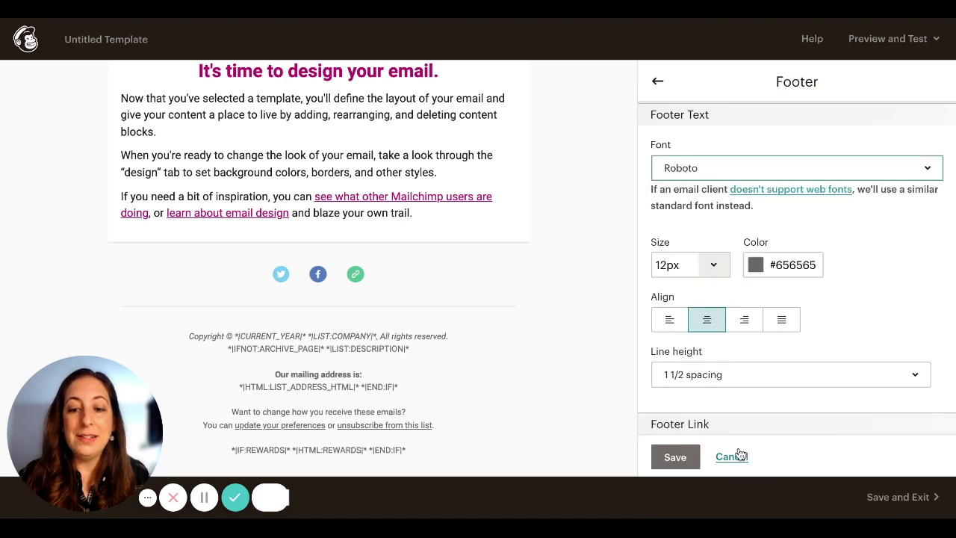
scroll(817, 247, "down", 2)
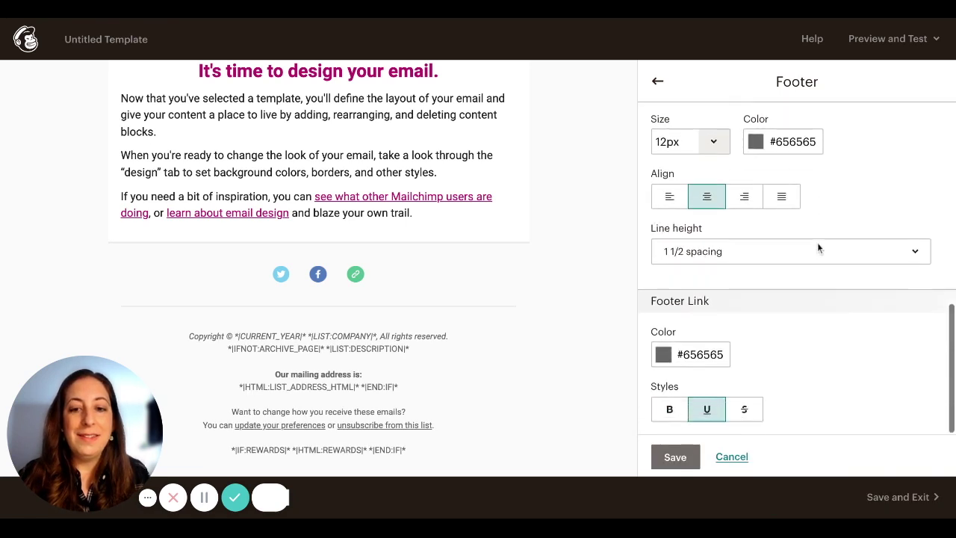
Step: Change the footer link colour to b8156b and save the footer styles
left_click(725, 354)
type("b8156b")
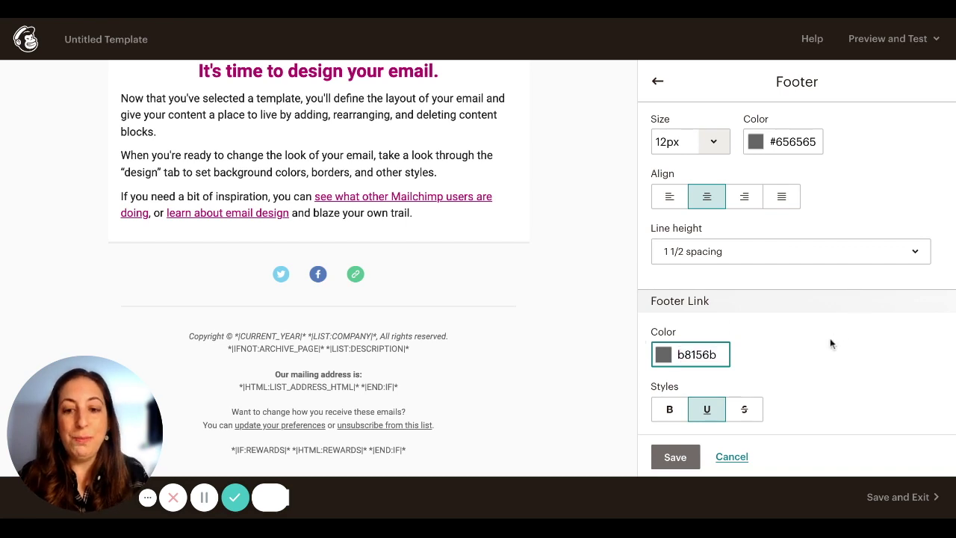
left_click(829, 339)
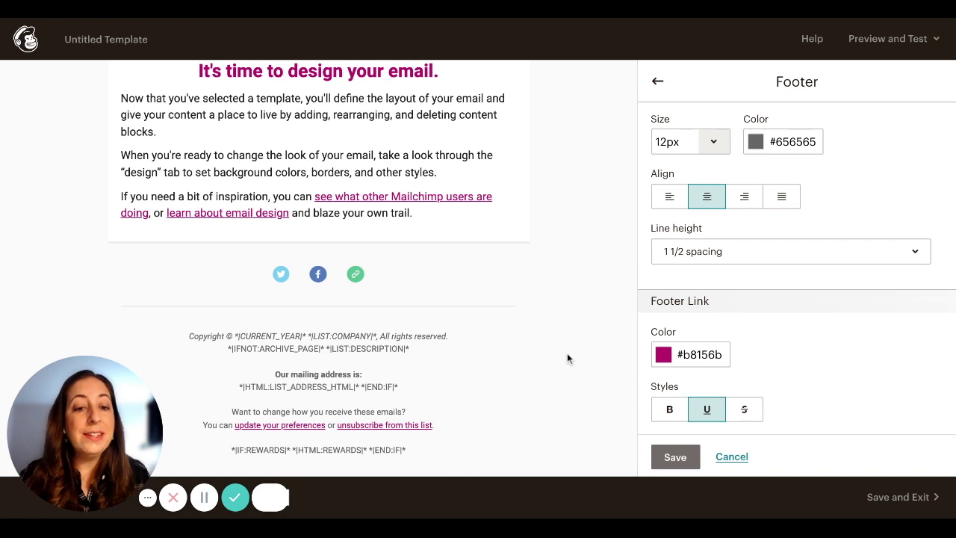
left_click(671, 454)
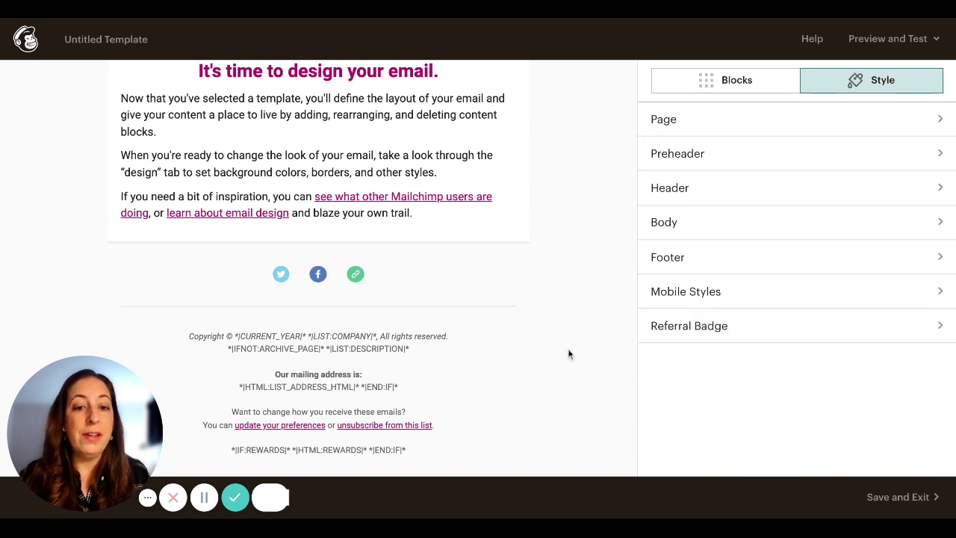
mouse_move(534, 342)
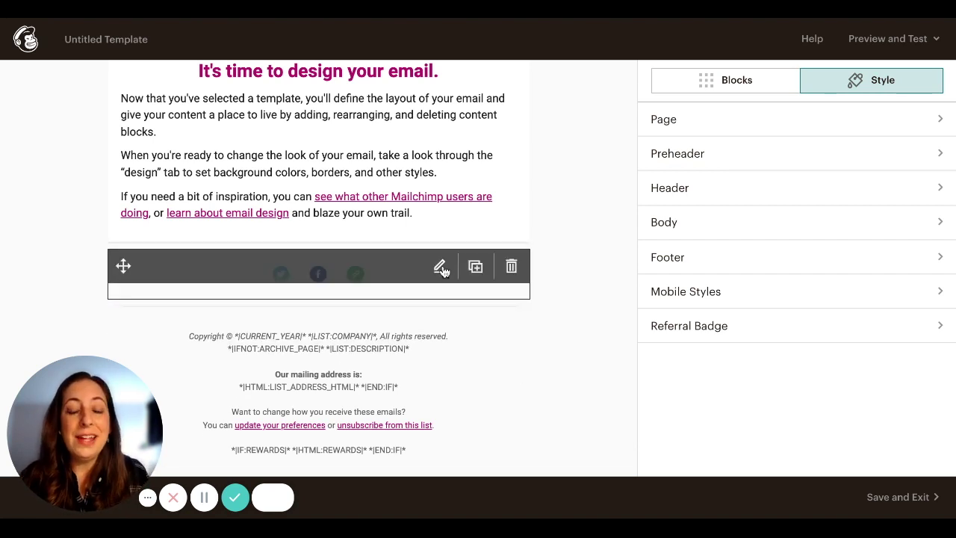
left_click(713, 279)
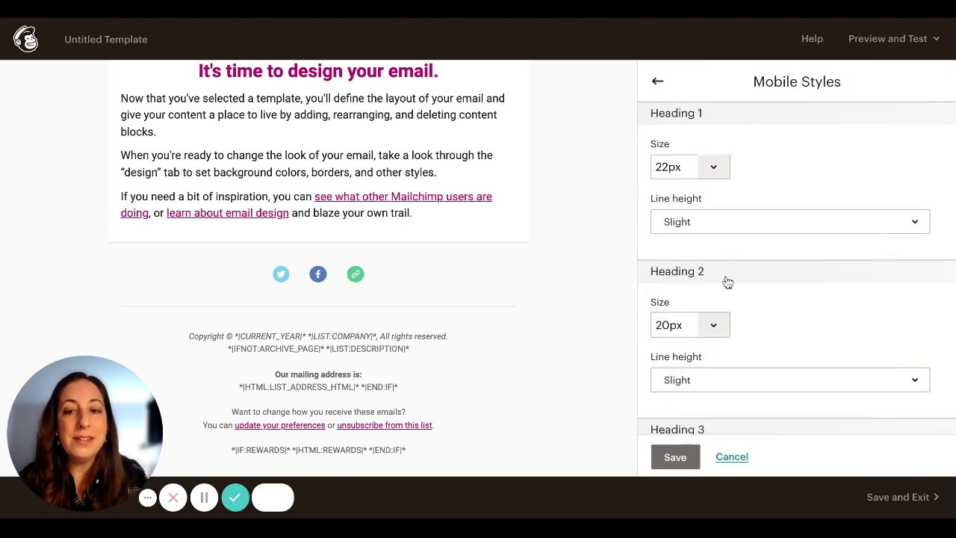
scroll(735, 271, "down", 10)
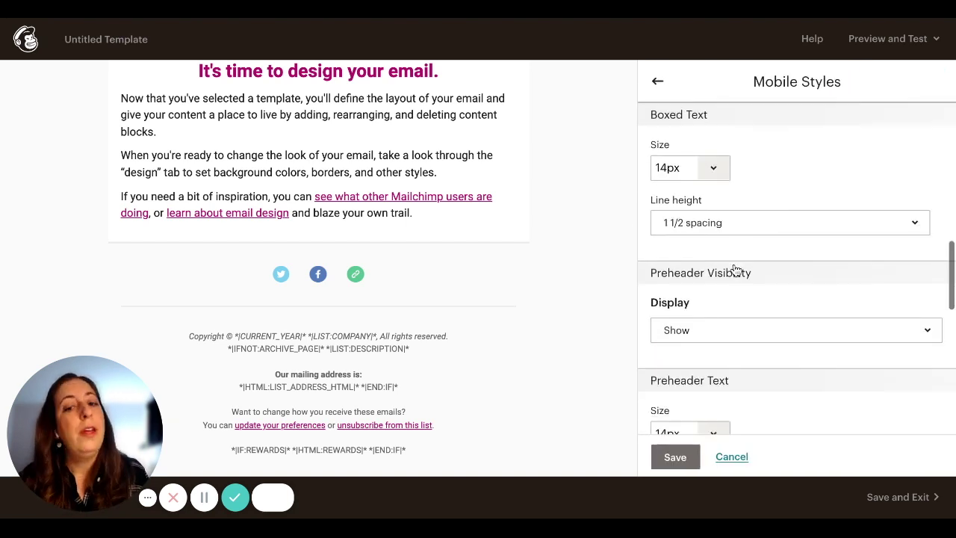
scroll(796, 265, "down", 5)
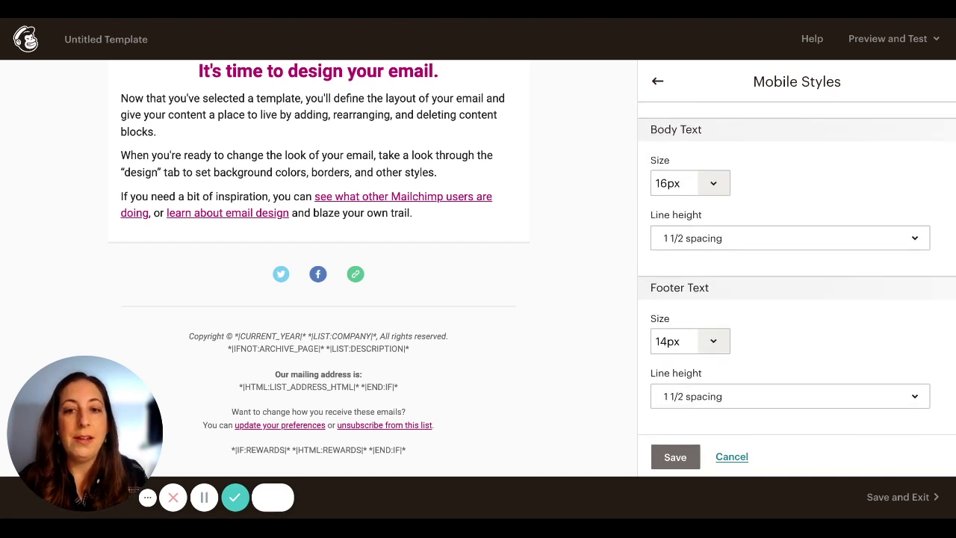
left_click(657, 81)
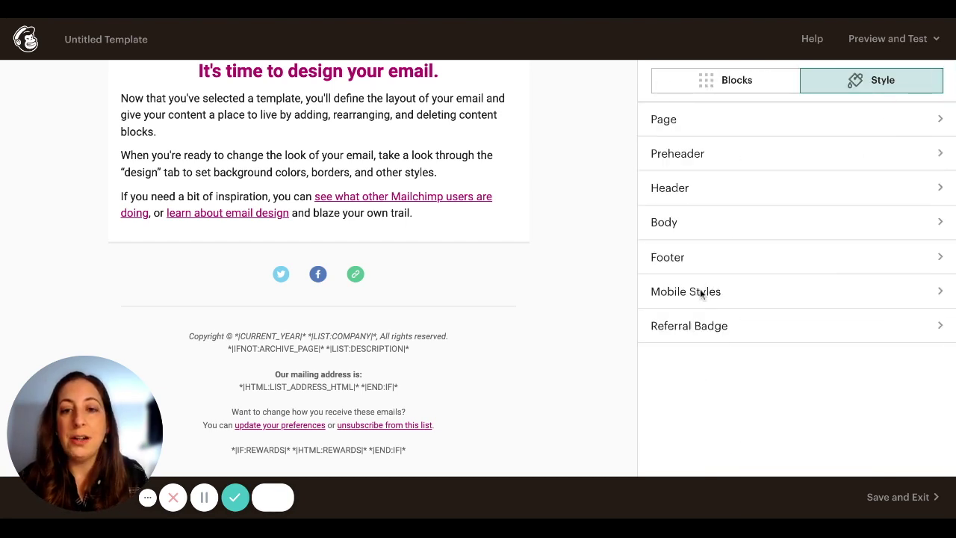
left_click(721, 330)
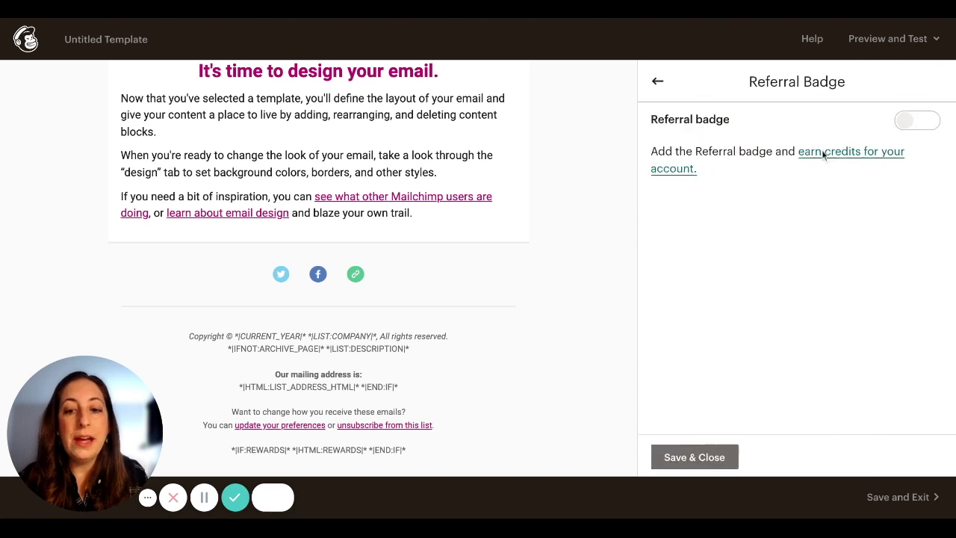
left_click(924, 125)
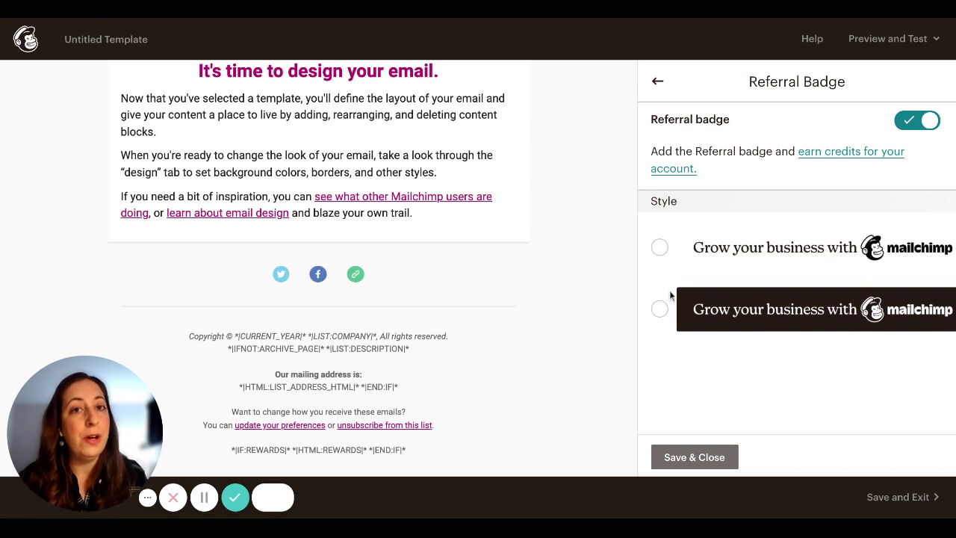
left_click(908, 125)
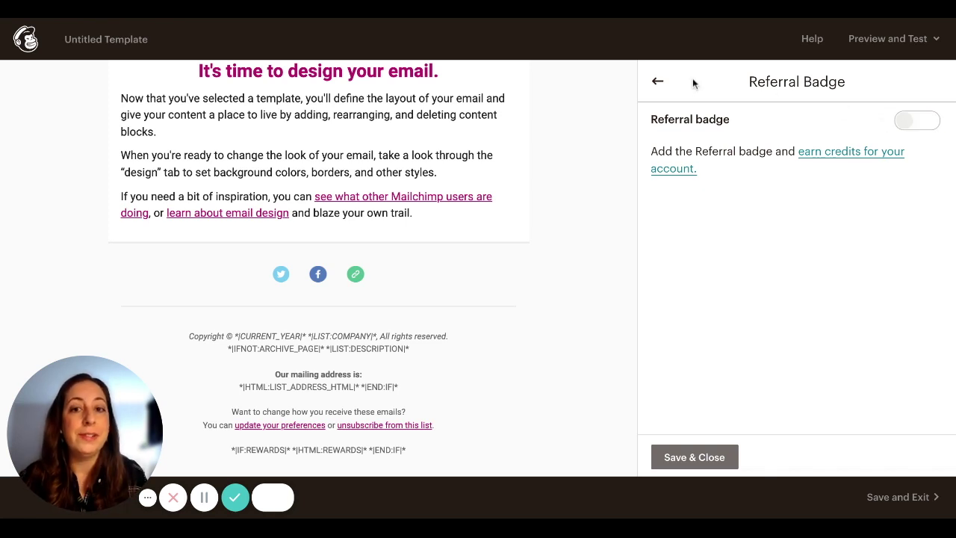
left_click(657, 82)
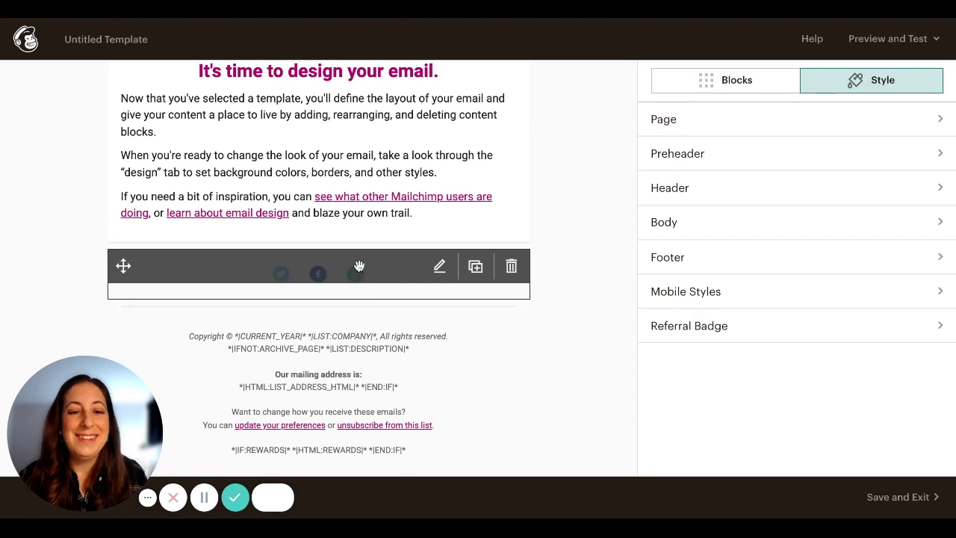
Step: Remove Twitter and point the Facebook link to /springaheadmedia with blank link text
left_click(439, 271)
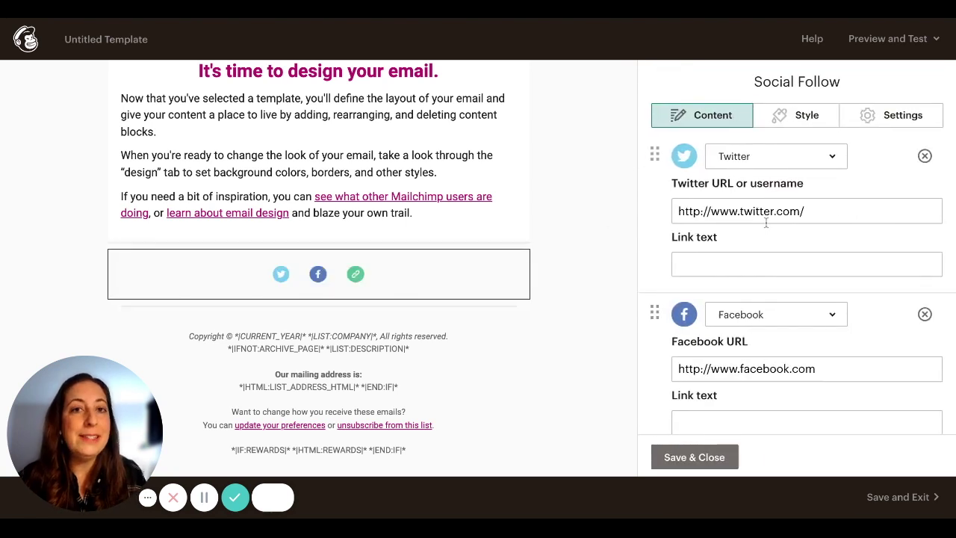
left_click(925, 156)
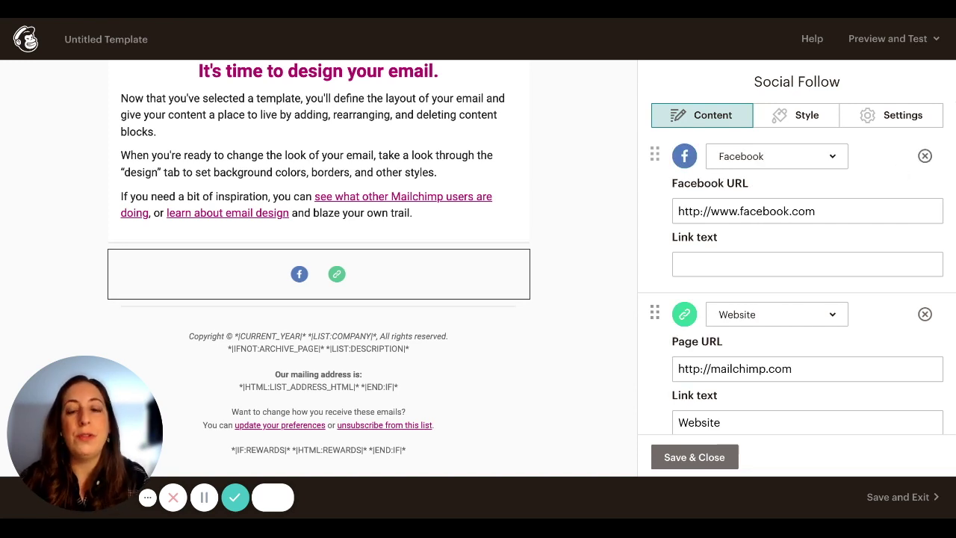
left_click(857, 215)
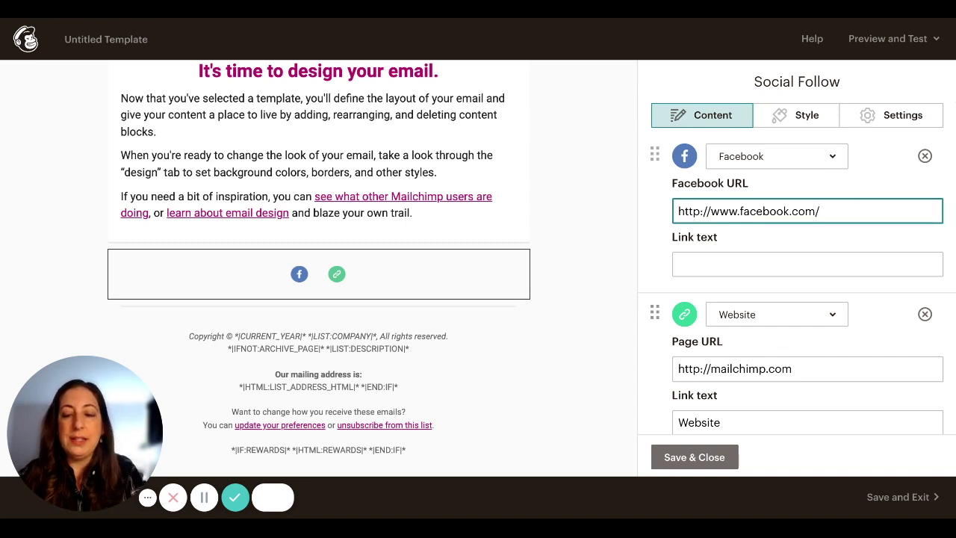
type("/springaheadmedia")
left_click(789, 264)
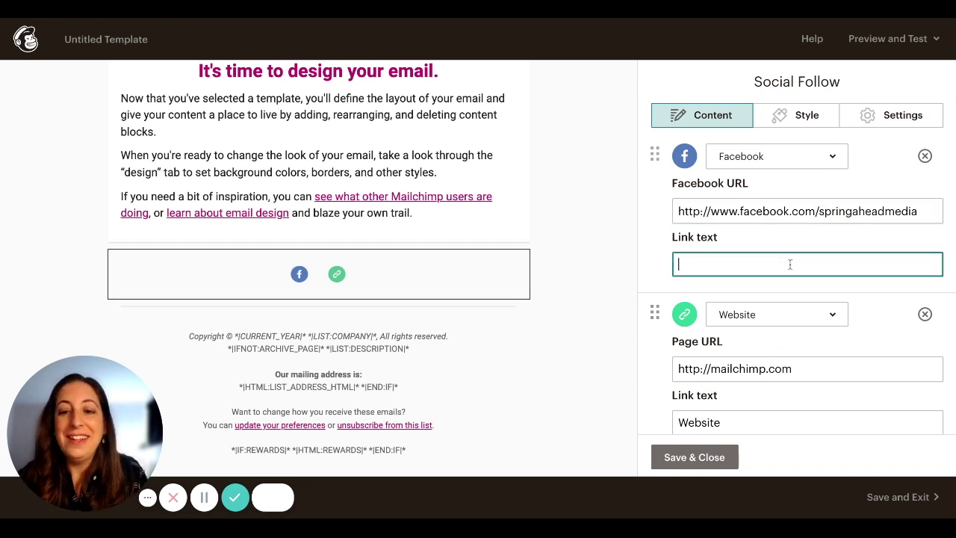
left_click(894, 127)
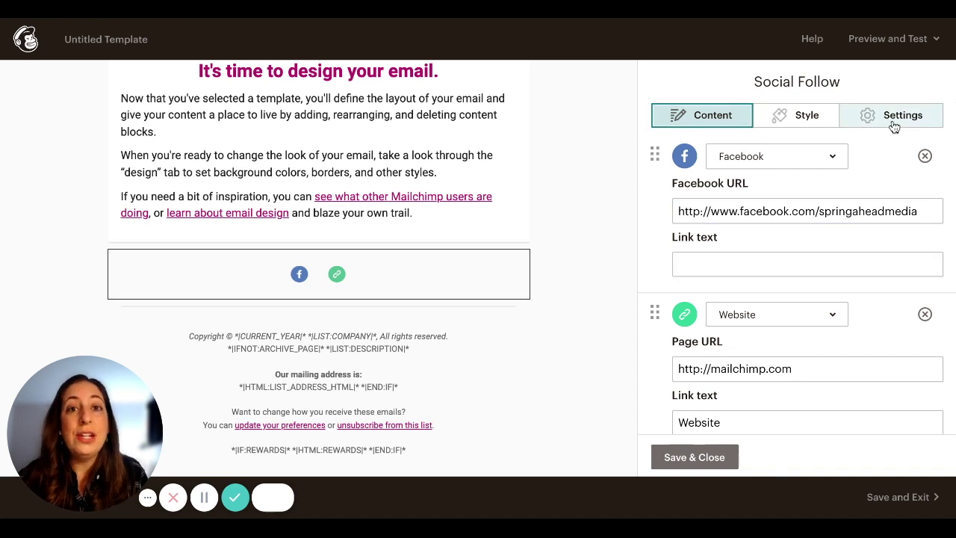
Step: Use the black icon set in Outlined style, displaying both icon and text
scroll(828, 243, "down", 5)
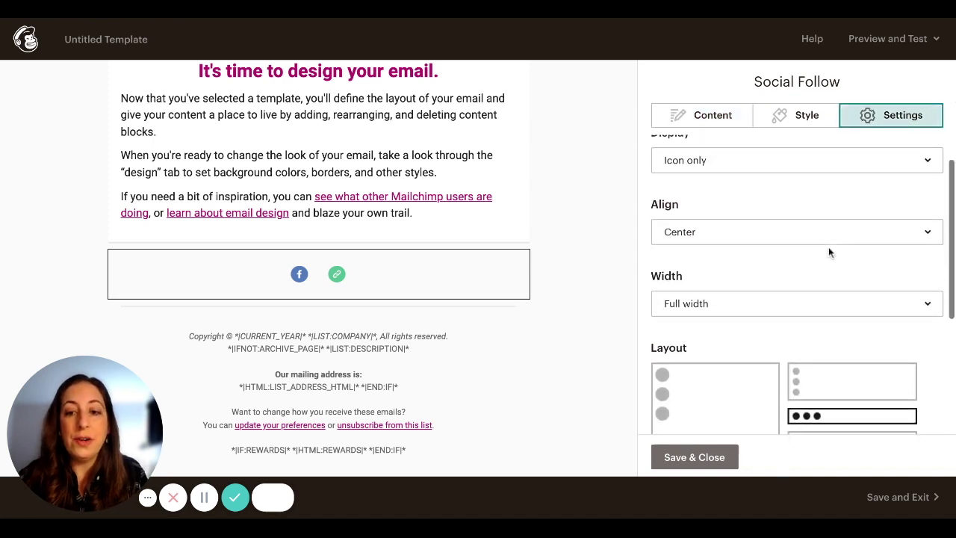
scroll(808, 372, "down", 1)
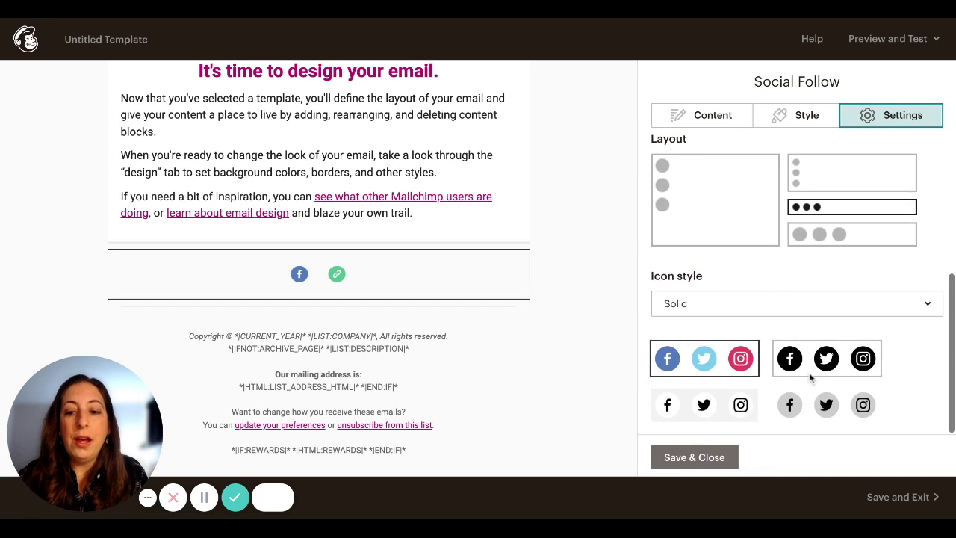
left_click(826, 361)
left_click(823, 305)
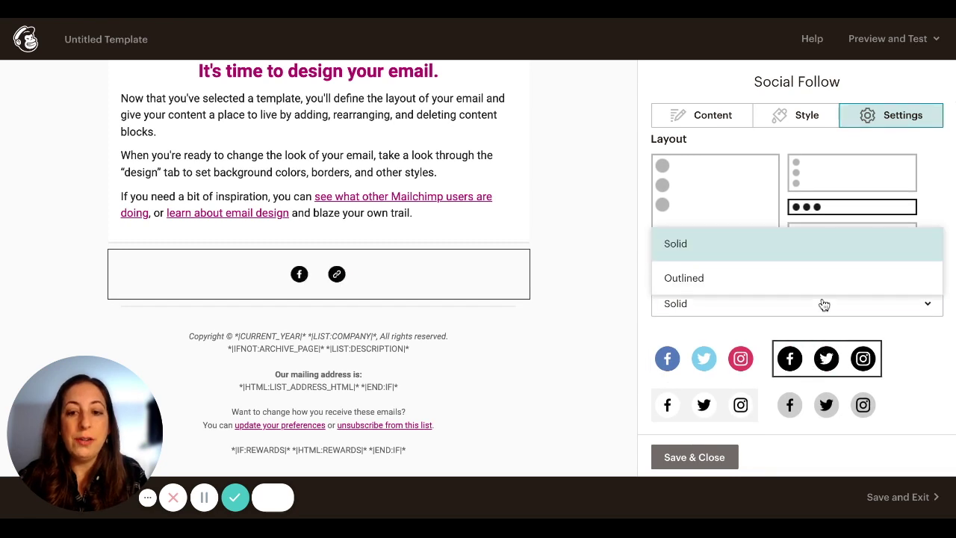
left_click(818, 278)
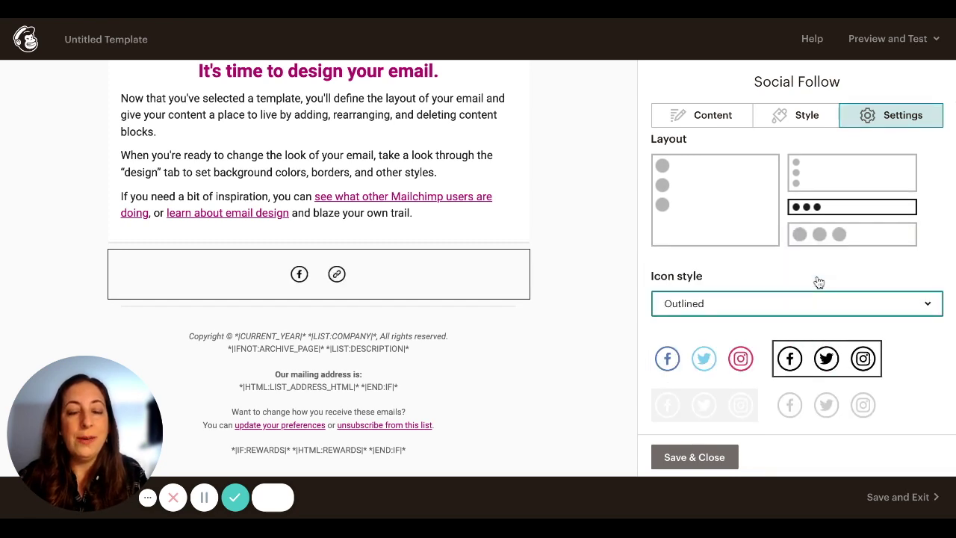
scroll(804, 162, "up", 5)
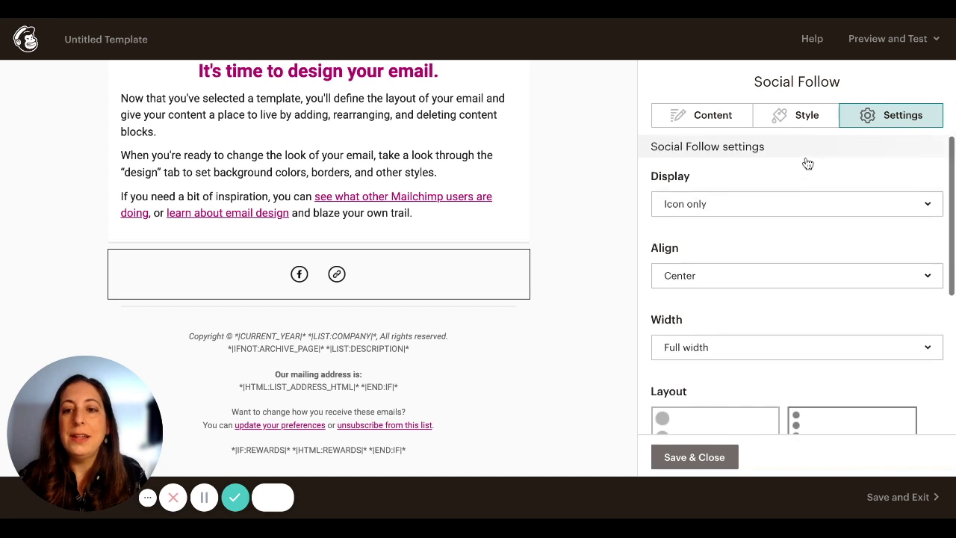
left_click(766, 209)
left_click(747, 299)
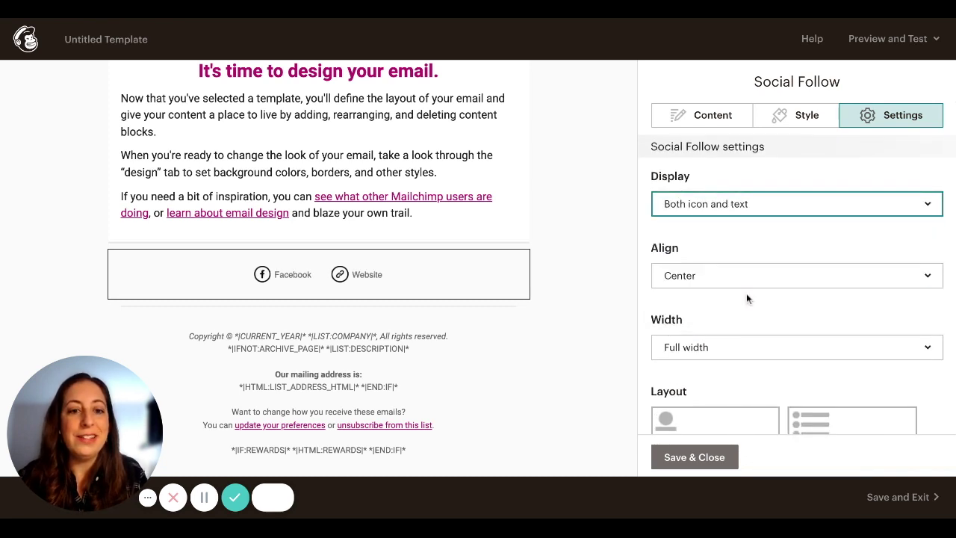
Step: Add an Email service to the social links and save the block
left_click(713, 121)
scroll(702, 319, "down", 3)
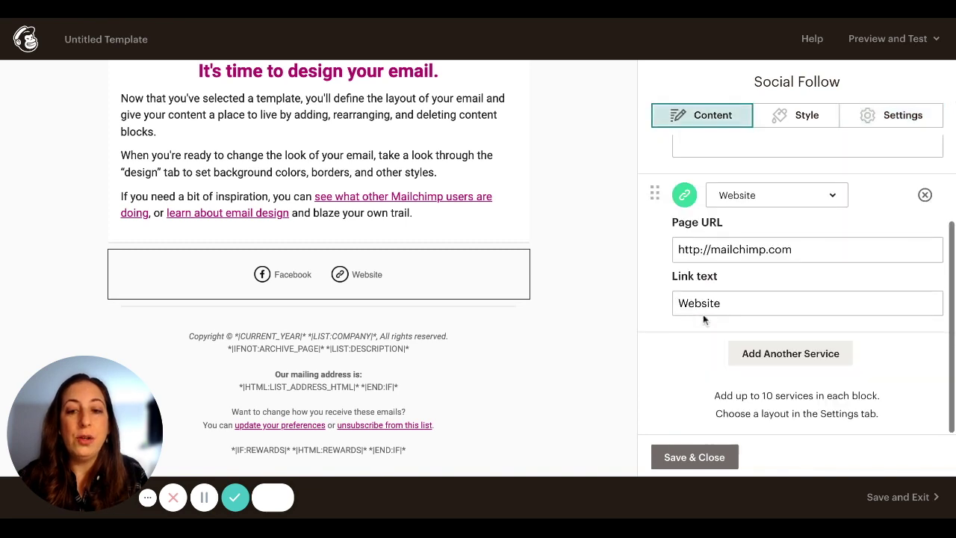
left_click(765, 353)
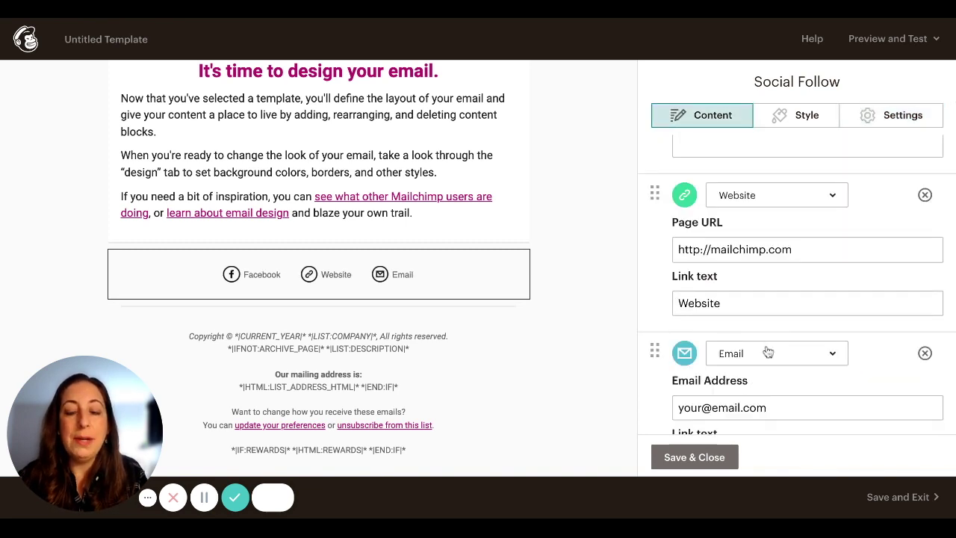
left_click(715, 457)
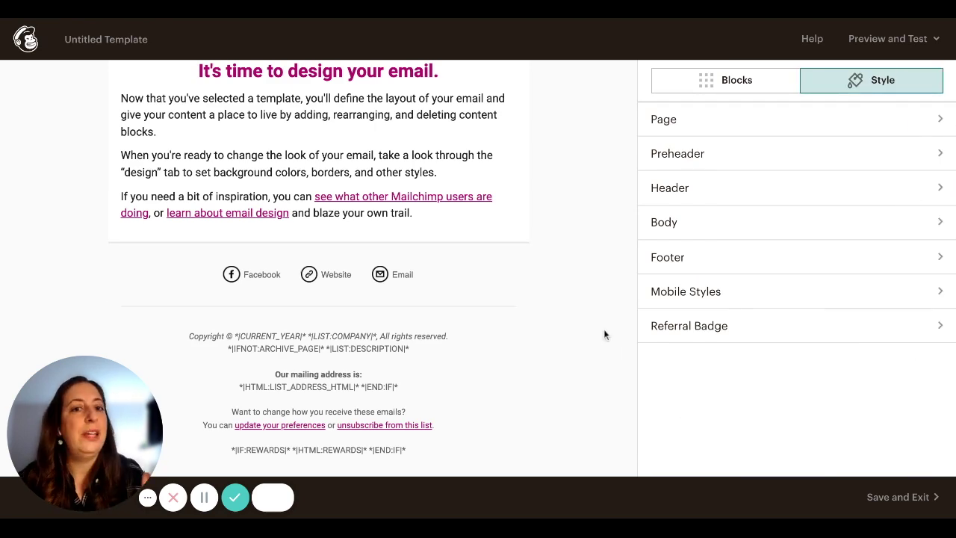
scroll(604, 334, "up", 3)
Step: Place a Divider block under the logo with its top border set to None
left_click(662, 83)
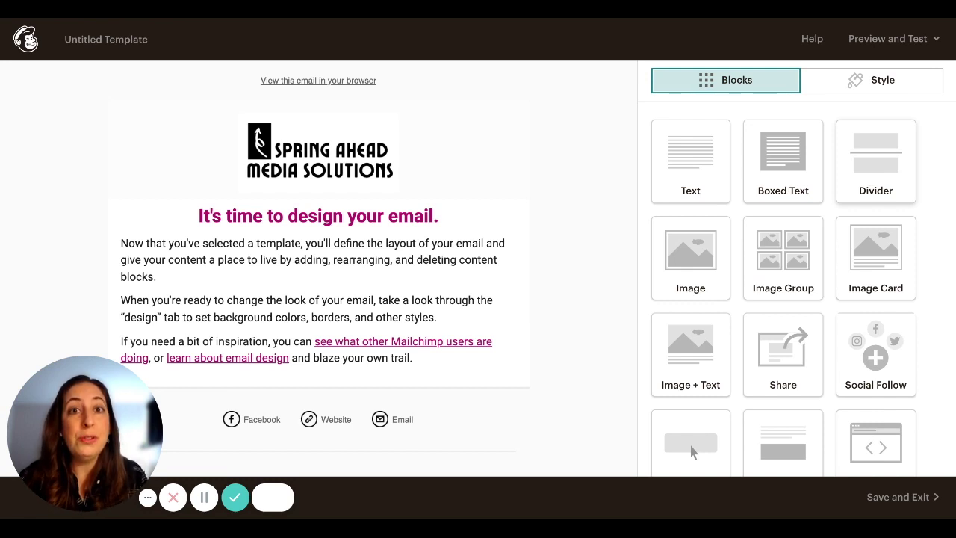
left_click_drag(888, 183, 563, 301)
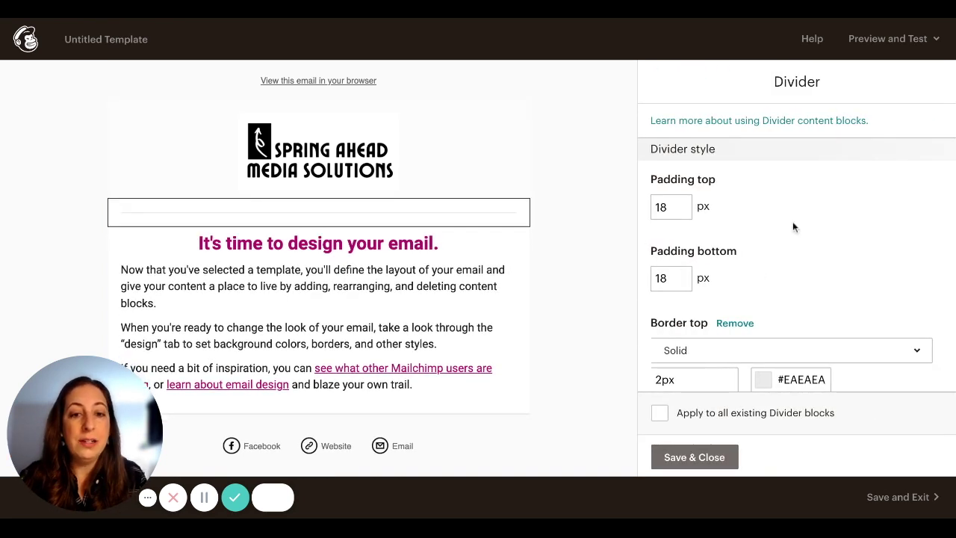
scroll(792, 224, "down", 2)
left_click(762, 266)
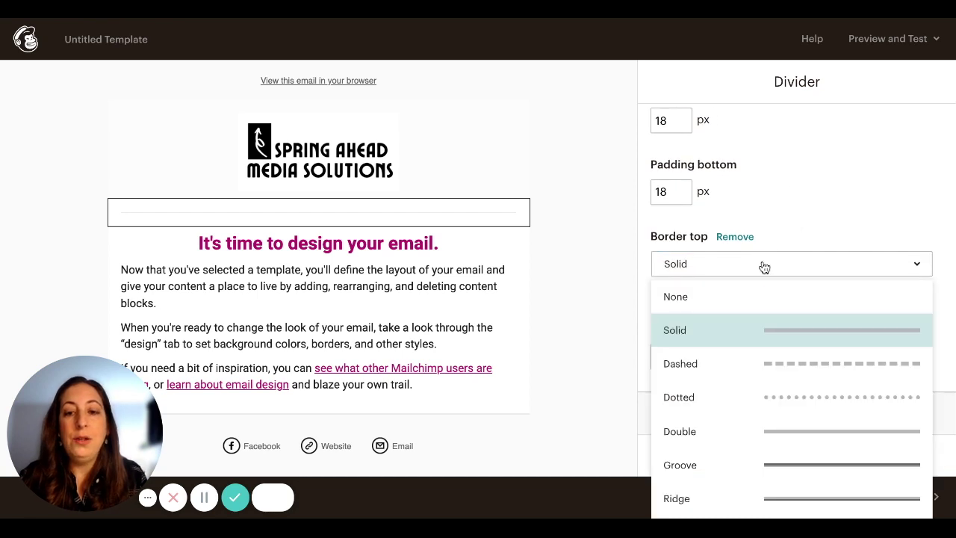
left_click(761, 302)
Step: Set the divider's padding to 49 px top and 2 px bottom, and save
scroll(769, 216, "up", 1)
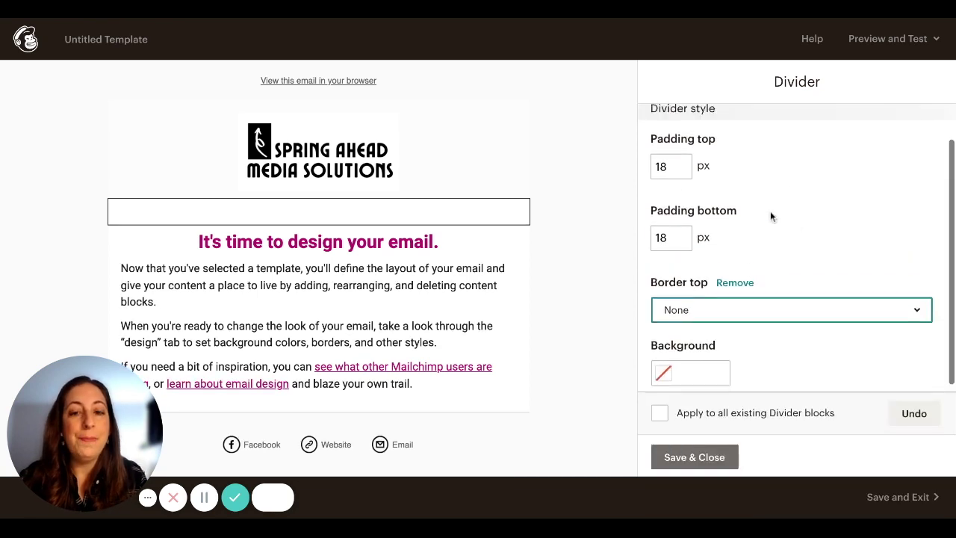
left_click(659, 179)
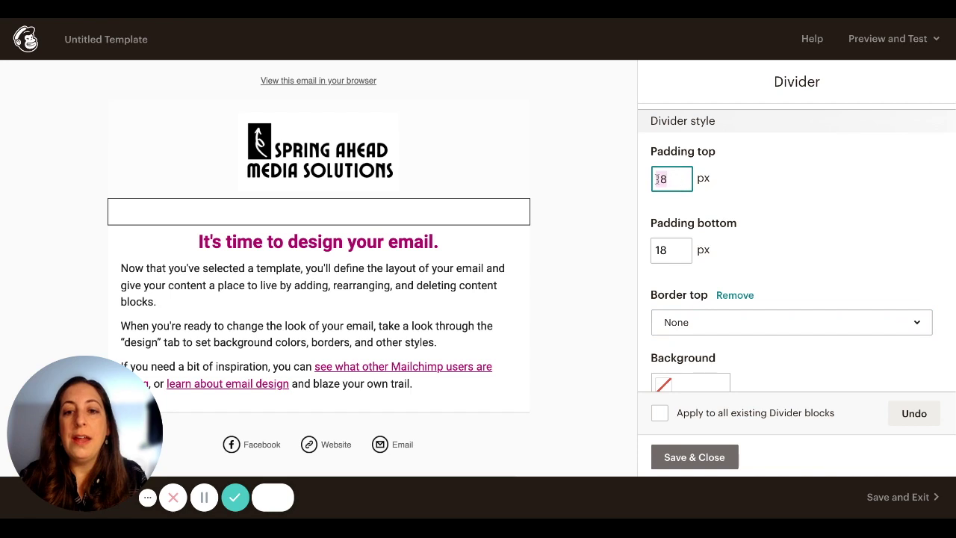
left_click(679, 251)
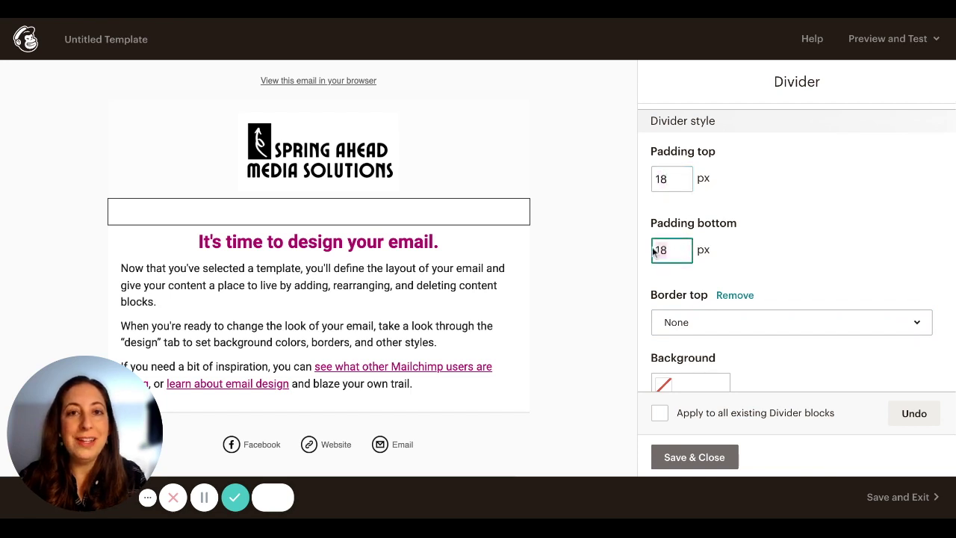
left_click(675, 173)
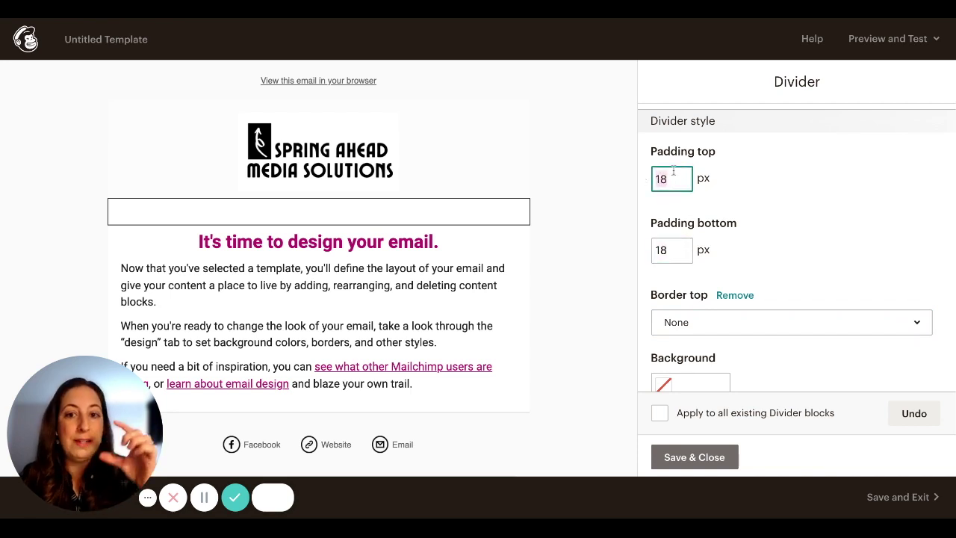
type("2")
left_click(681, 252)
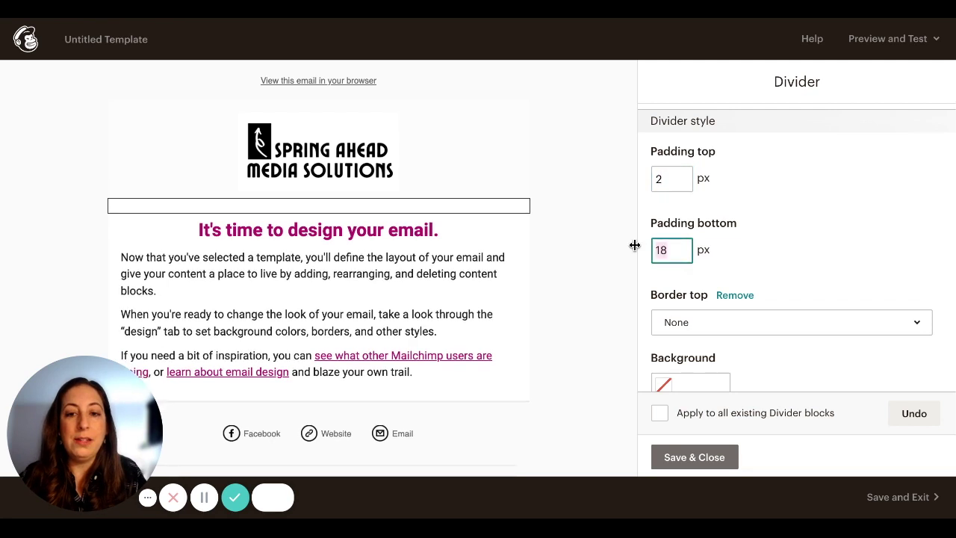
type("2")
left_click(669, 179)
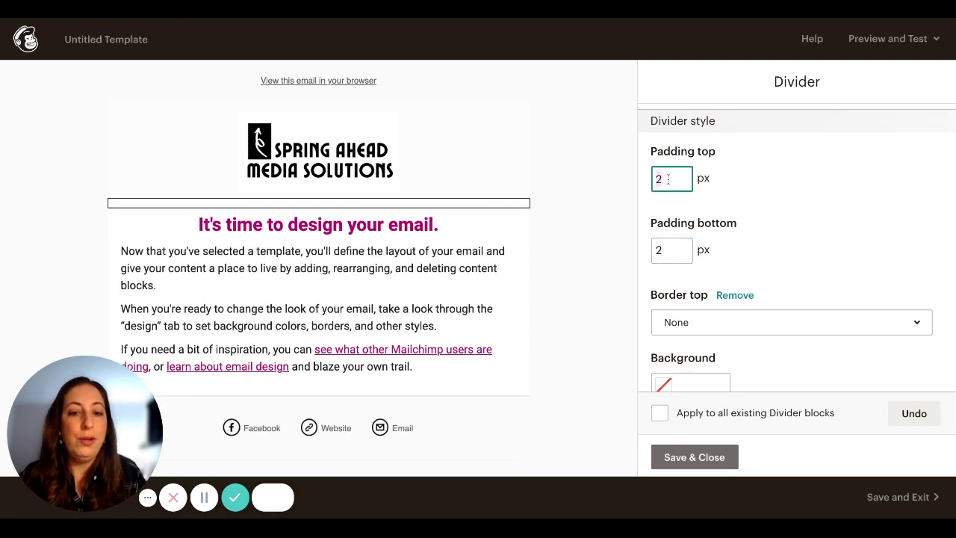
type("49")
left_click(752, 220)
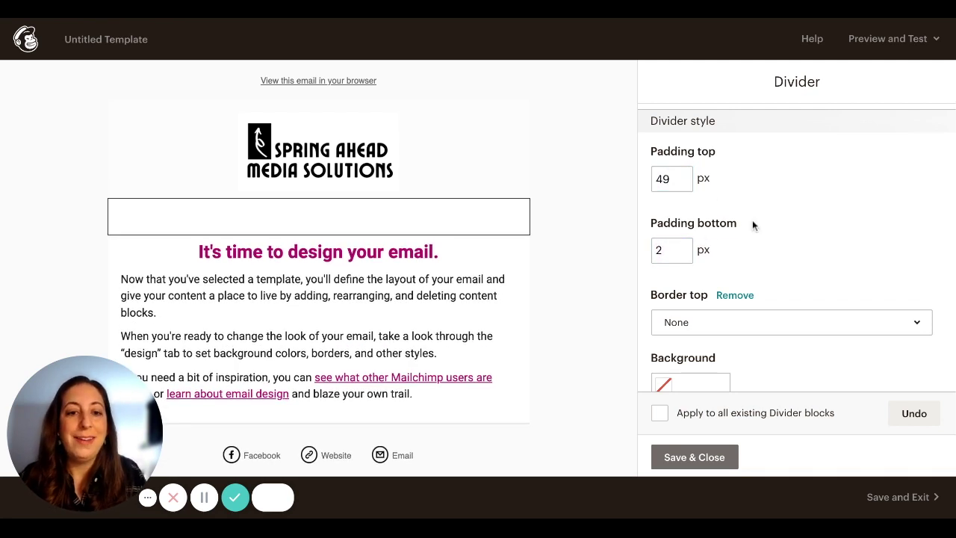
left_click(696, 461)
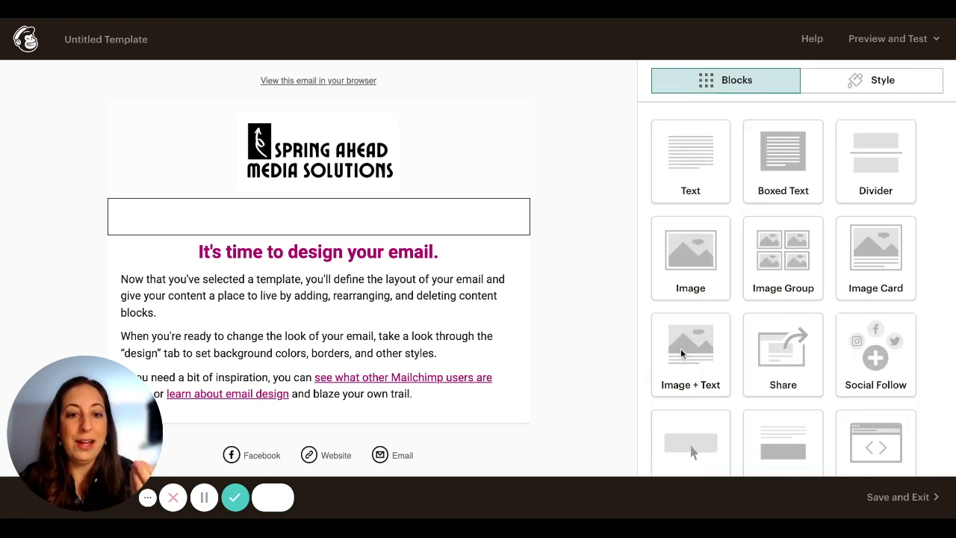
Step: Add an Image block with the chalkboard loading image, sized to about 76%
left_click_drag(682, 277, 458, 255)
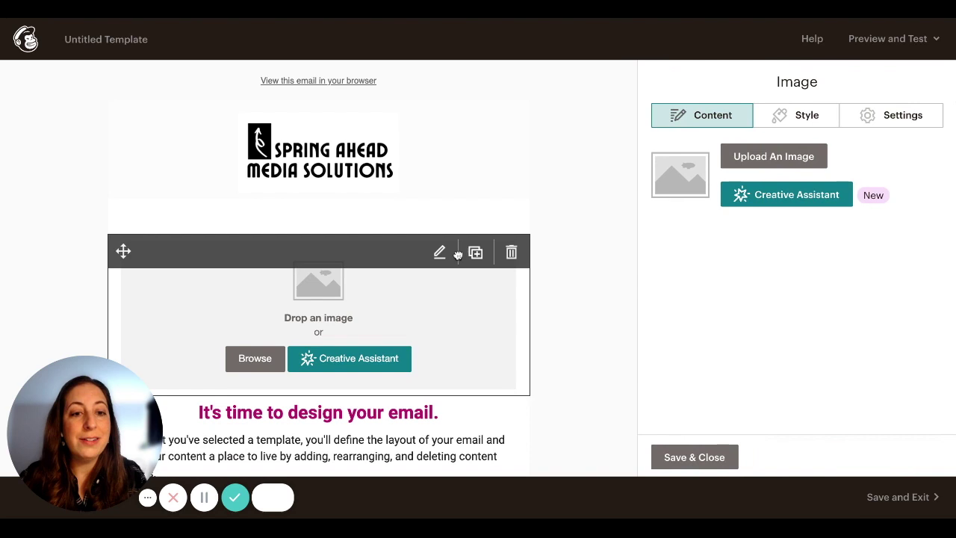
left_click(757, 163)
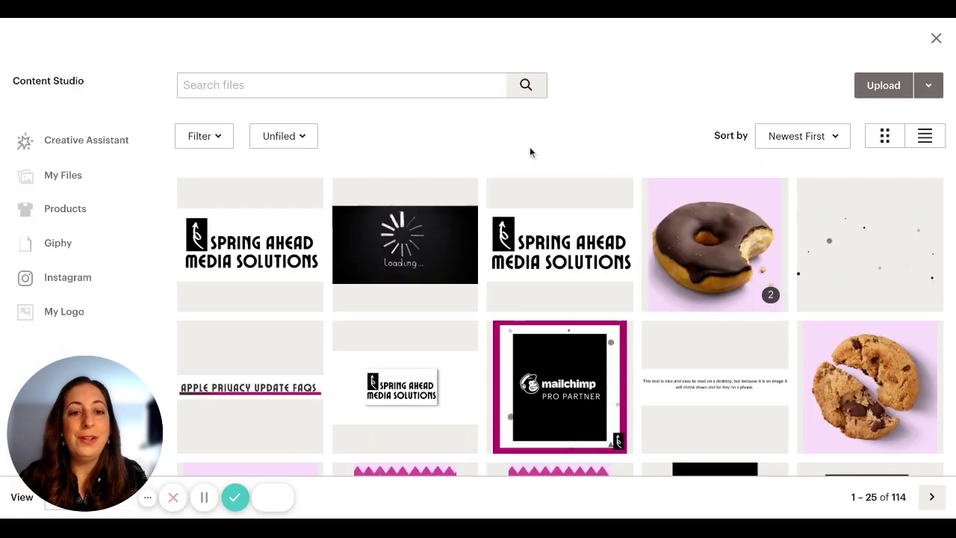
left_click(446, 226)
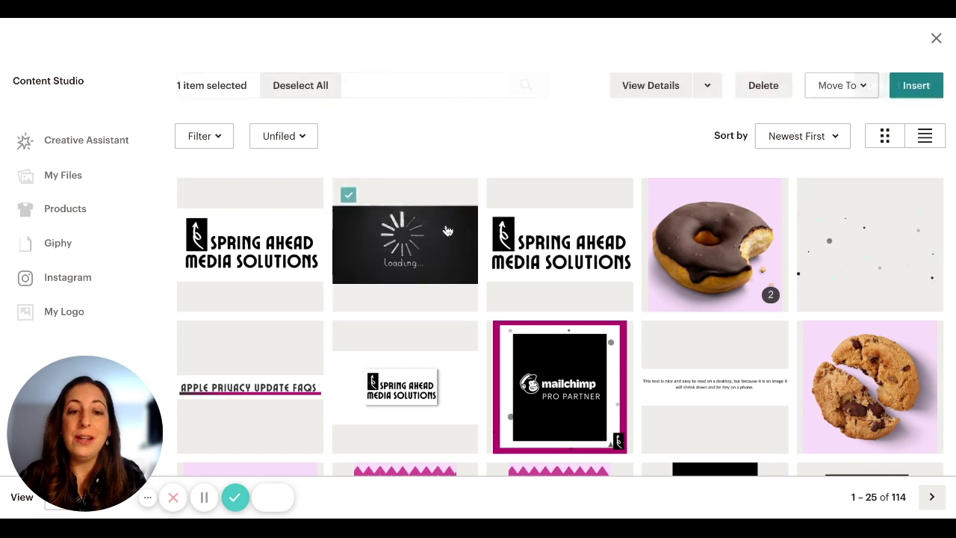
left_click(917, 88)
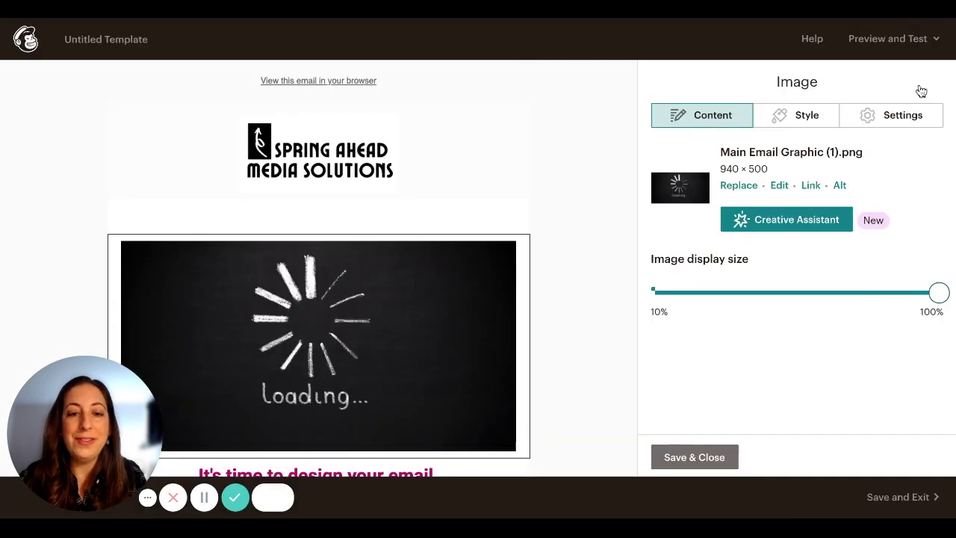
left_click(863, 292)
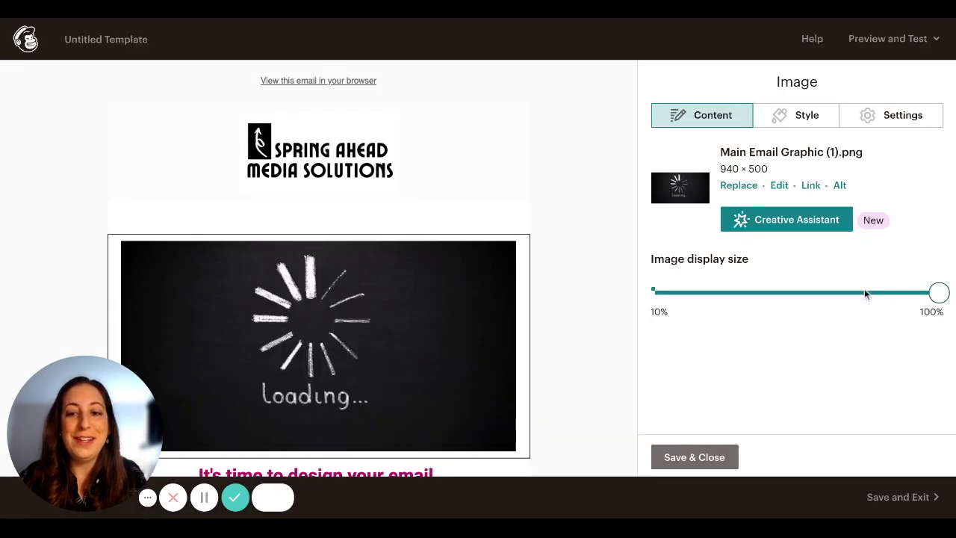
scroll(574, 325, "down", 4)
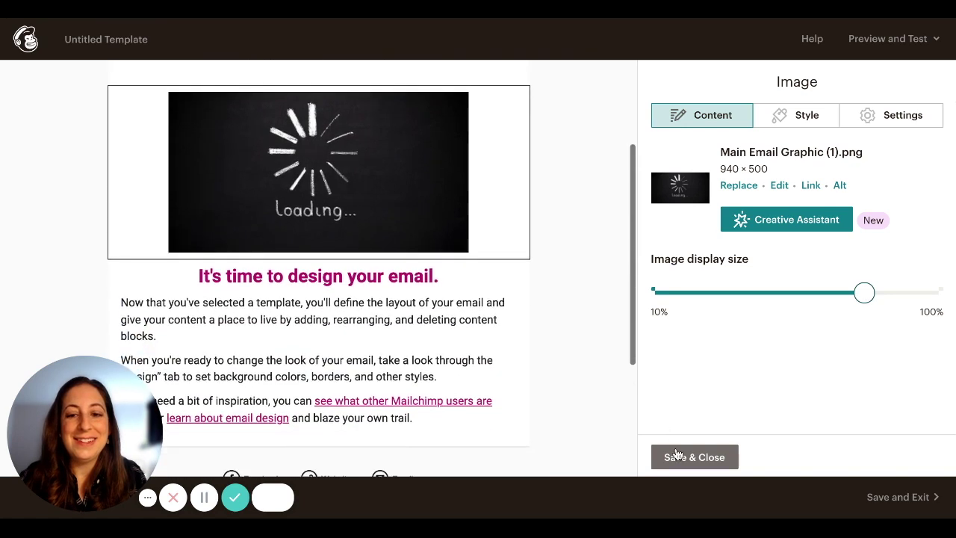
left_click(676, 455)
Step: Add a Divider below the image with its top border set to None
left_click_drag(857, 188, 471, 274)
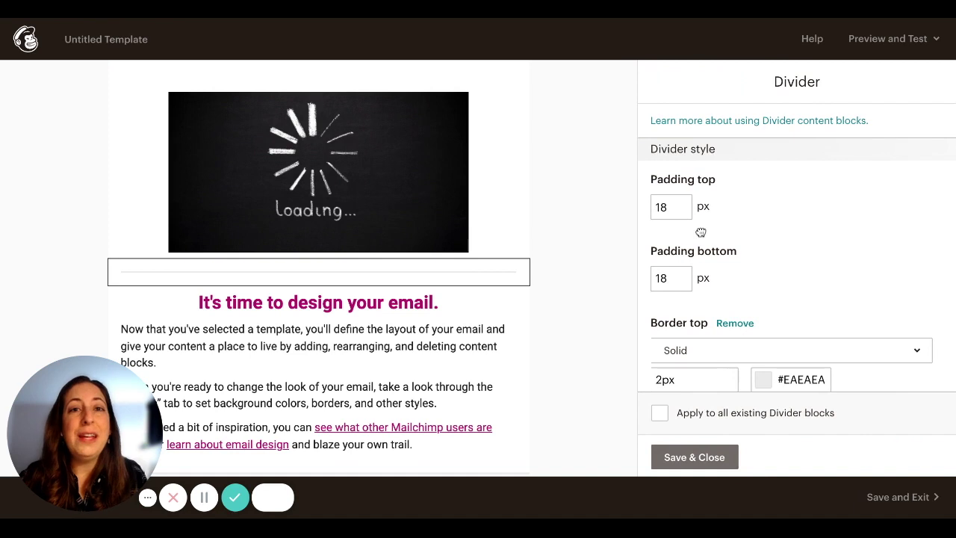
left_click(721, 348)
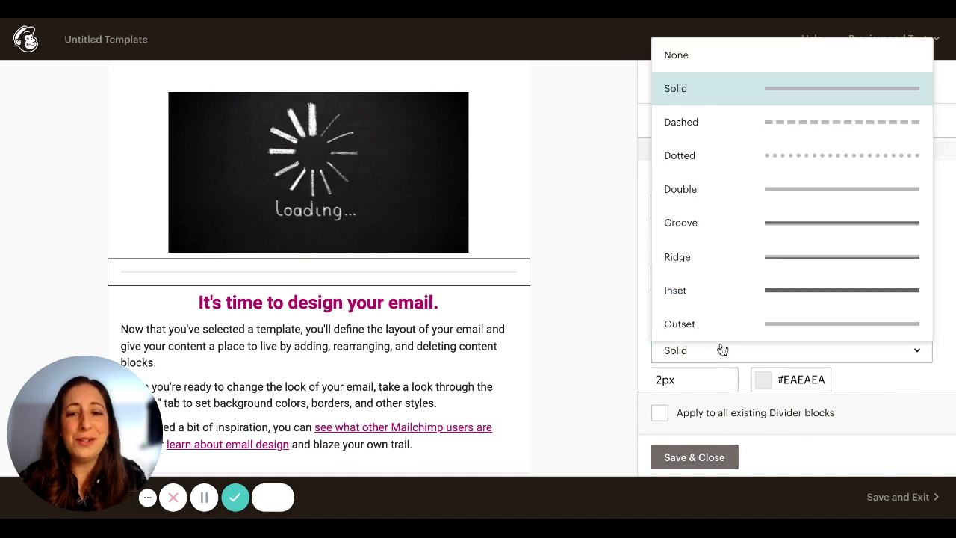
left_click(699, 64)
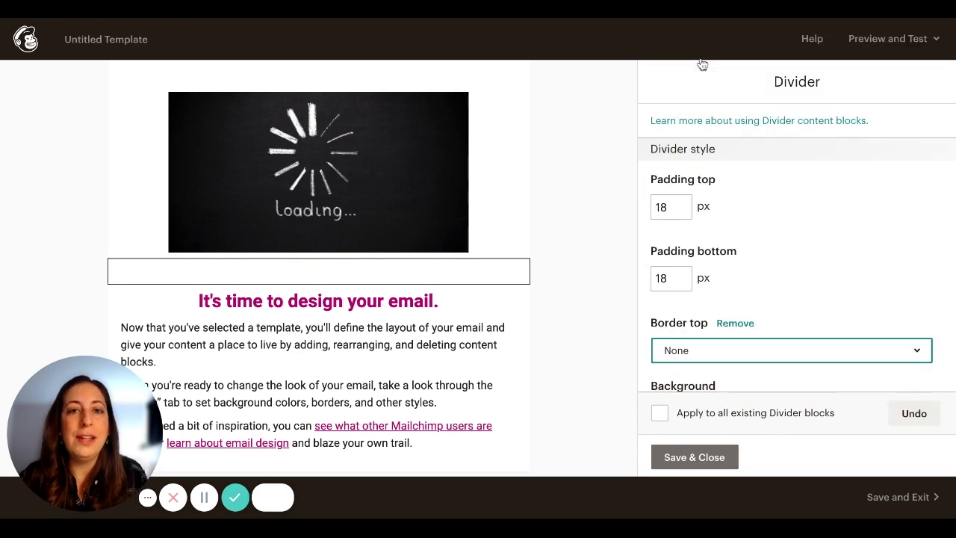
left_click(691, 456)
scroll(554, 261, "down", 2)
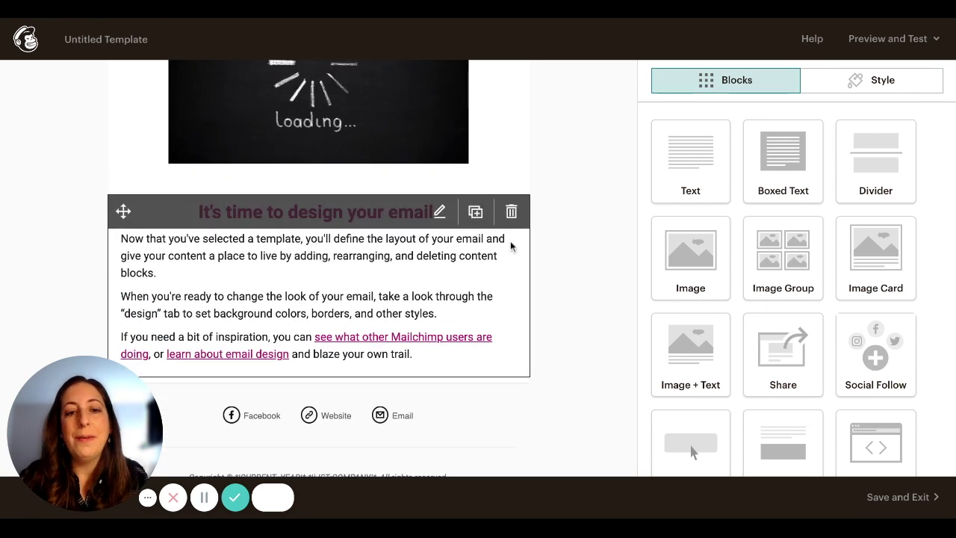
Step: Add a text block reading 'This is a heading' styled as Heading 1
left_click_drag(690, 185, 468, 273)
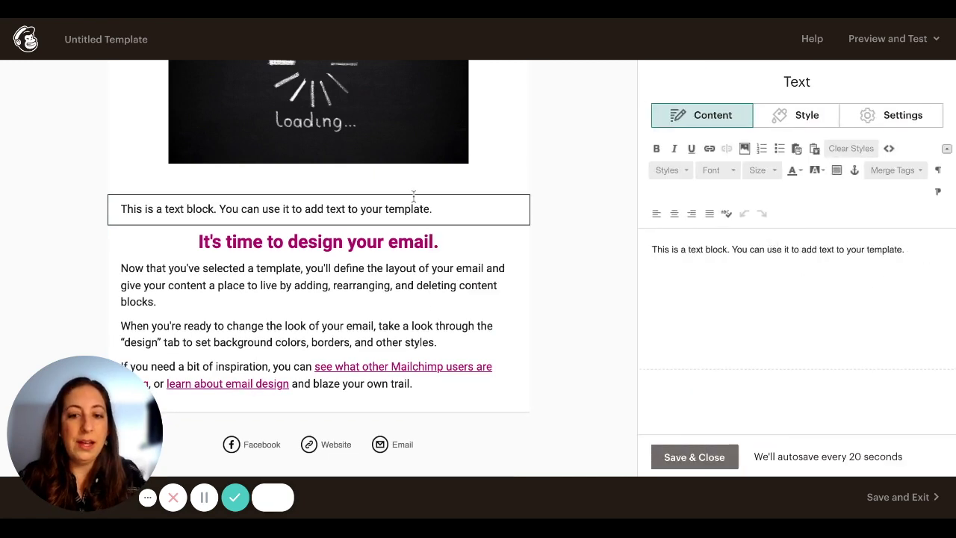
key("ctrl+a")
type("This is a hea")
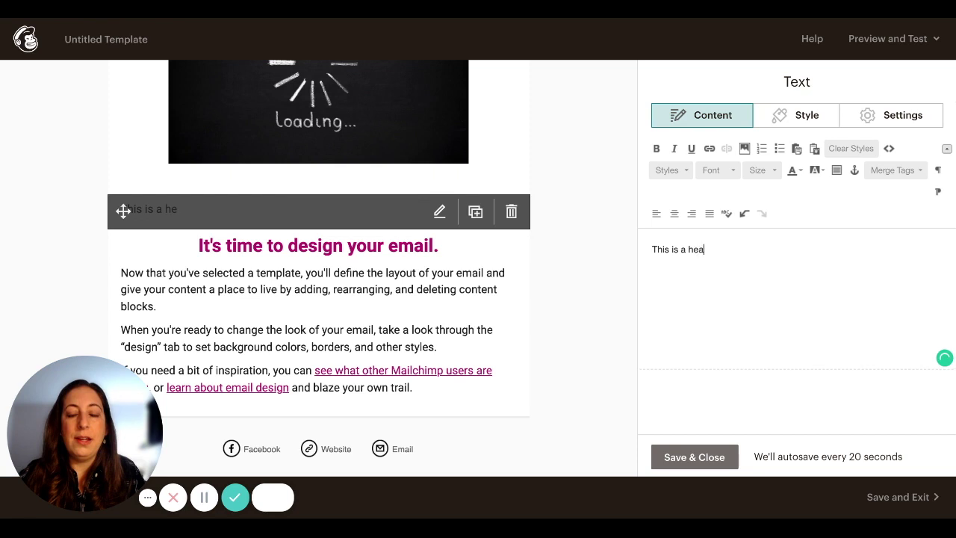
type("ding")
left_click_drag(742, 258, 523, 200)
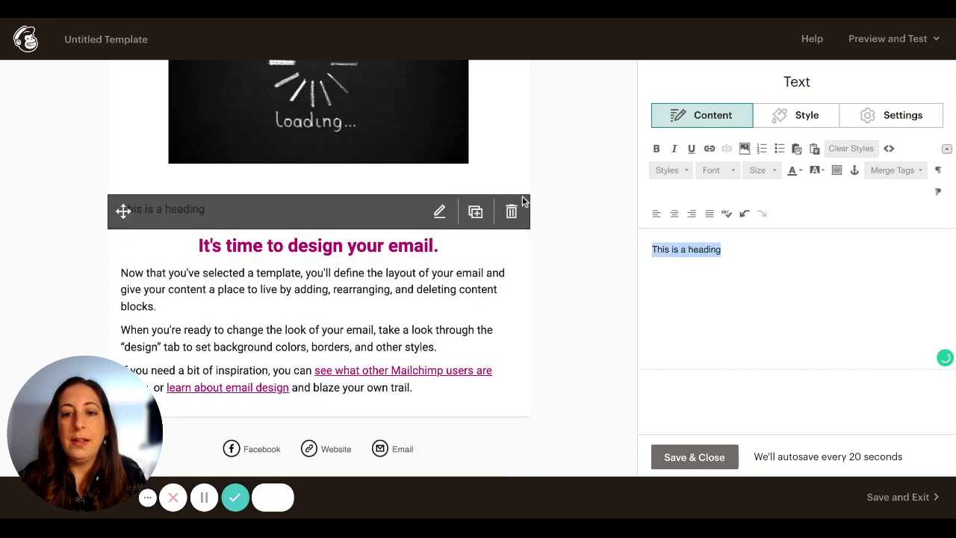
left_click(685, 170)
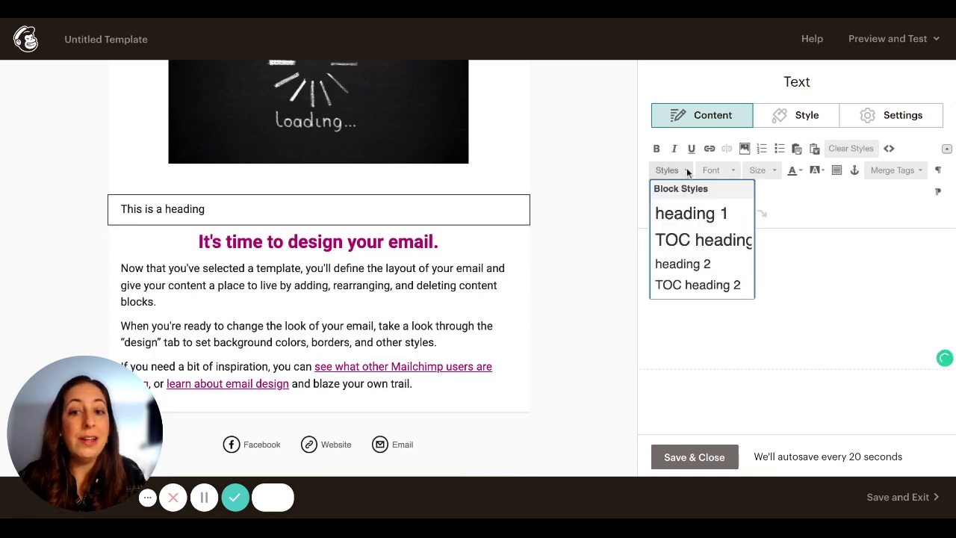
left_click(699, 215)
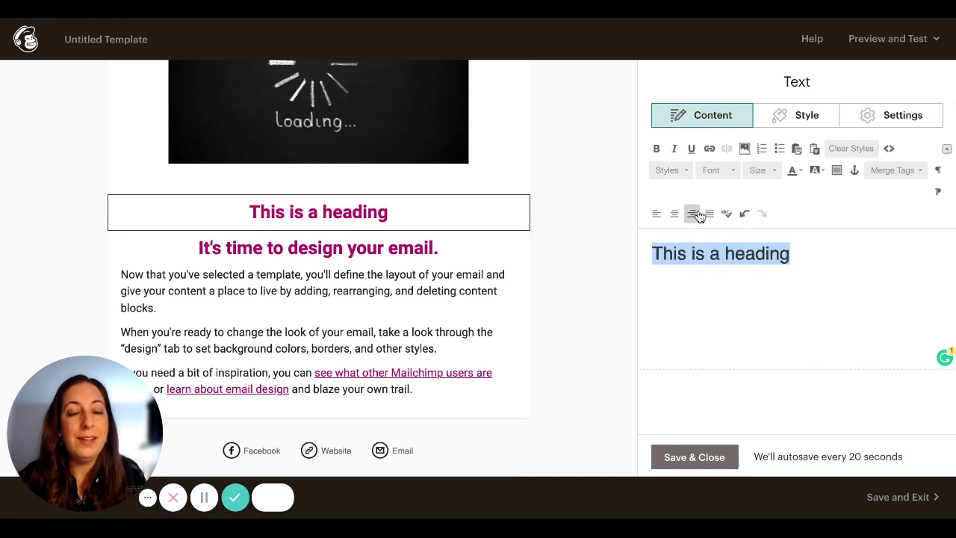
left_click(694, 455)
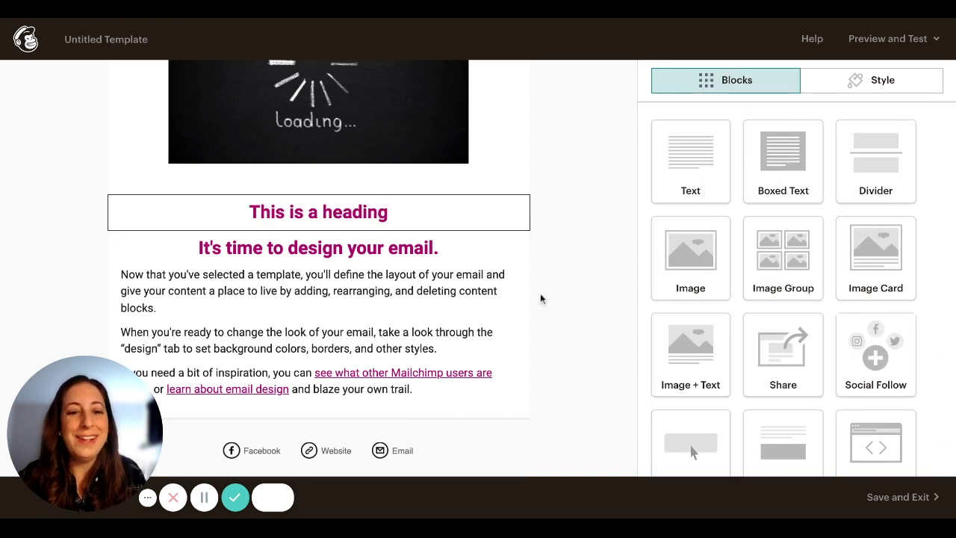
Step: Replace the old welcome text with a new text block repeating the placeholder sentence
left_click(514, 253)
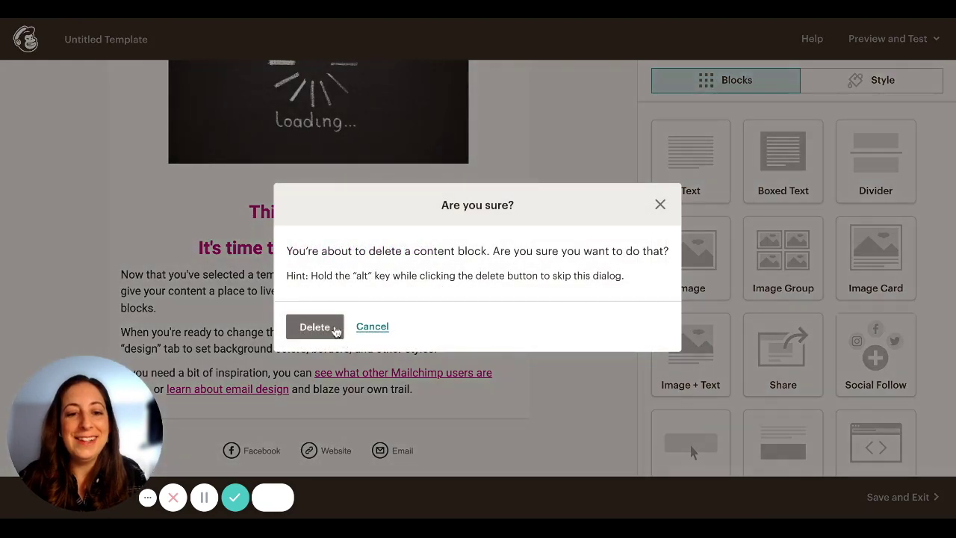
left_click(315, 326)
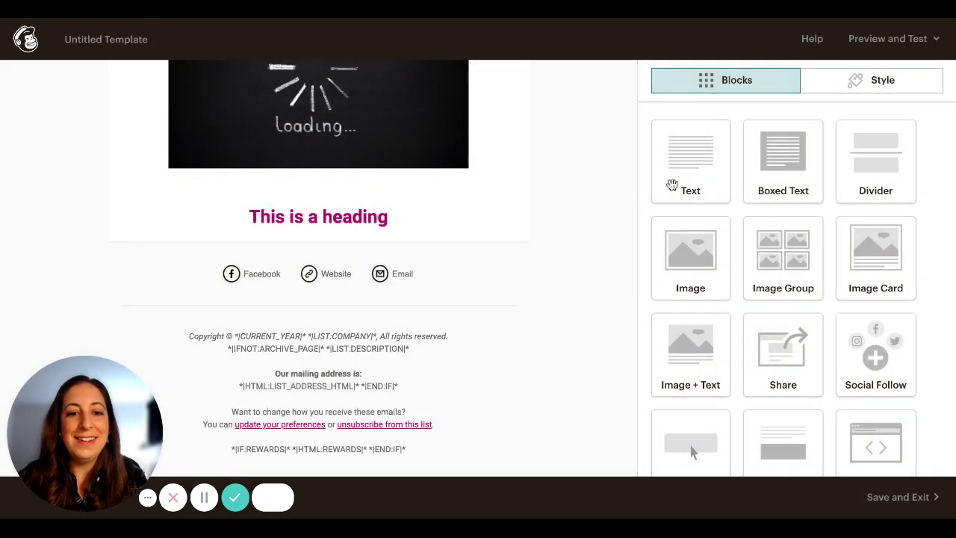
left_click_drag(706, 167, 533, 252)
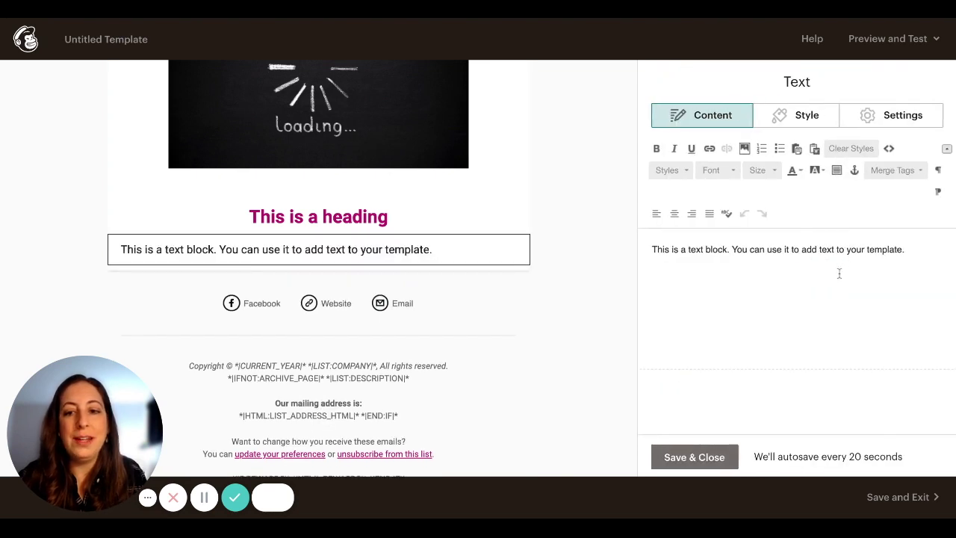
triple_click(911, 250)
key("ctrl+c")
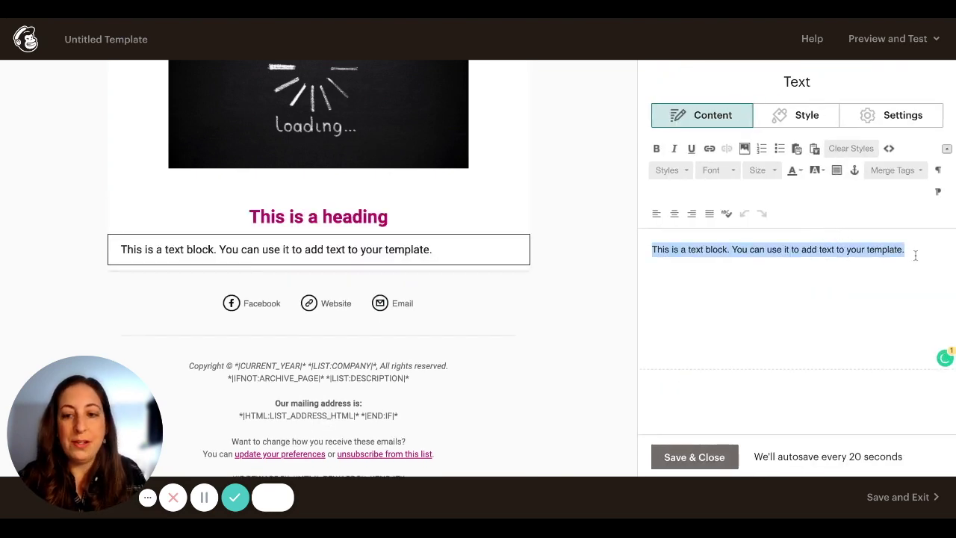
left_click(915, 256)
key("ctrl+v")
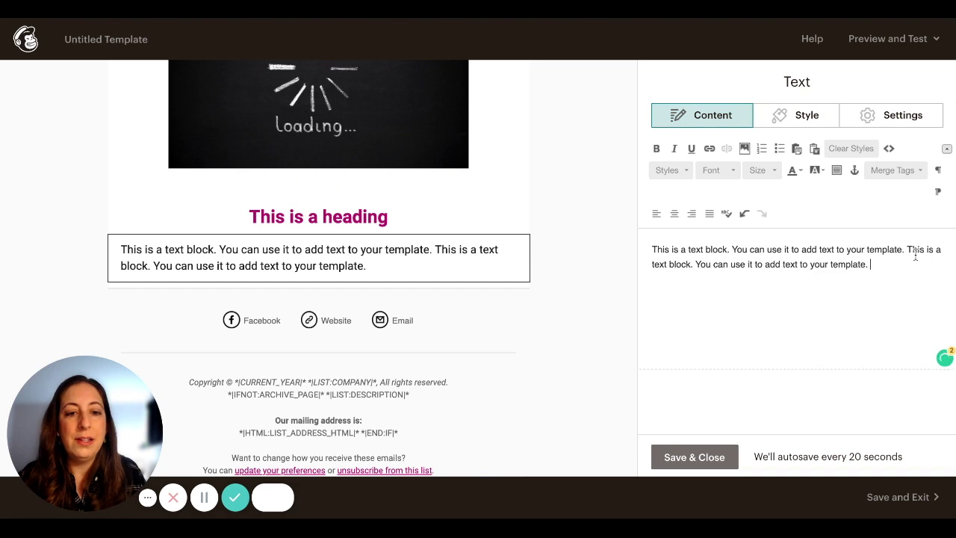
key("ctrl+v")
key("ctrl+v")
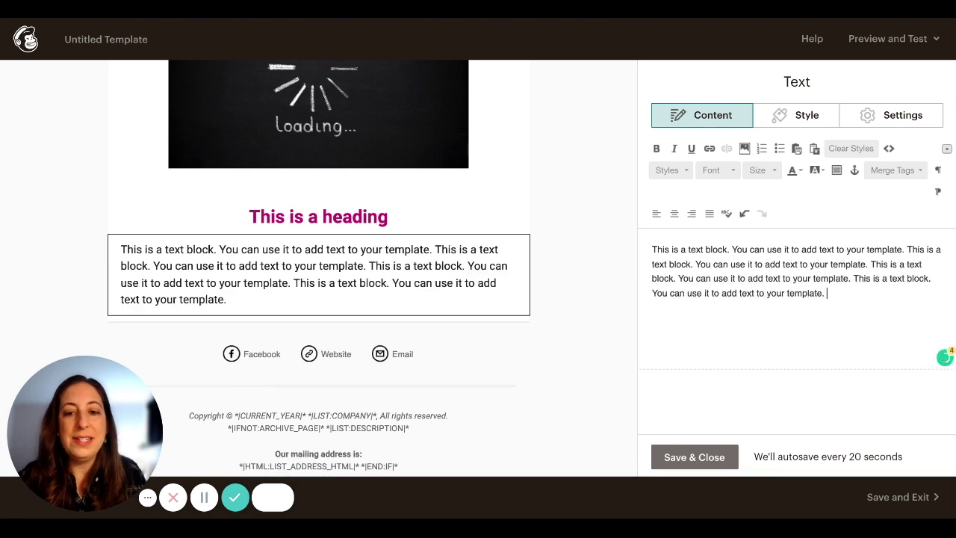
key("ctrl+v")
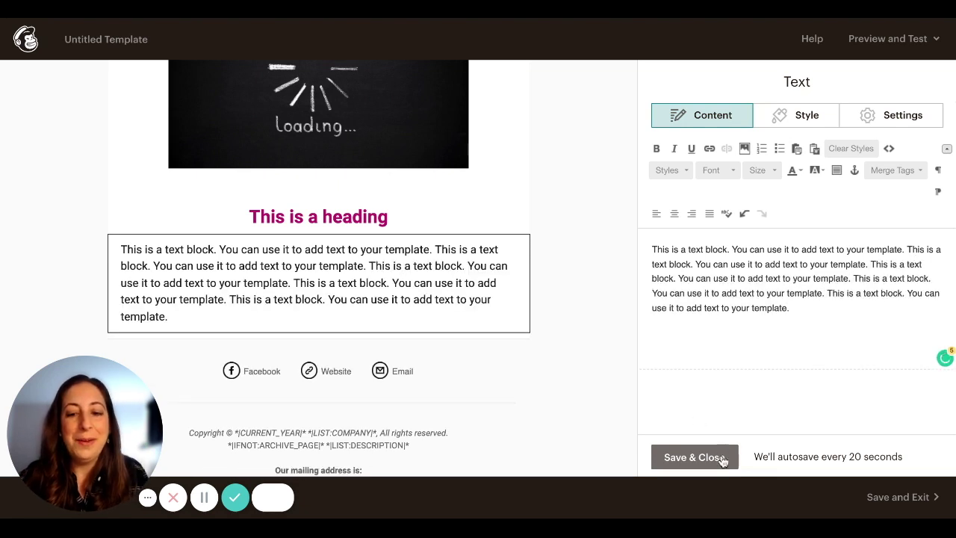
left_click(722, 460)
Step: Add a Button block below the body text and relabel it from Buy Now to READ MORE
scroll(714, 245, "down", 3)
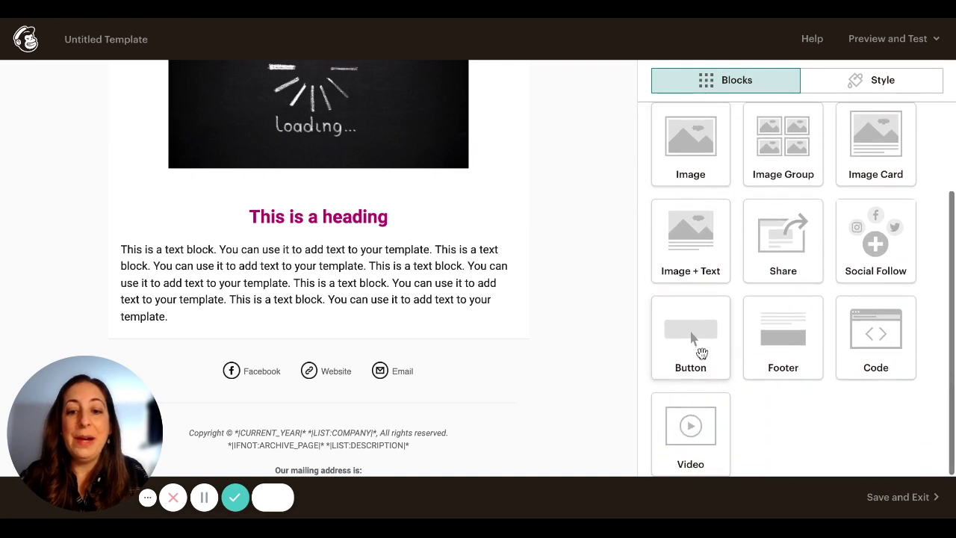
left_click_drag(702, 353, 470, 336)
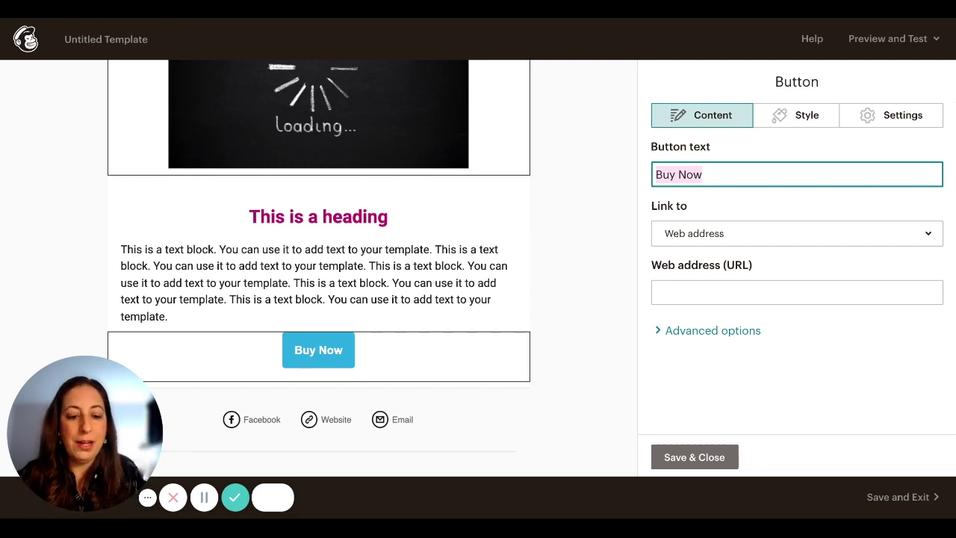
type("REA")
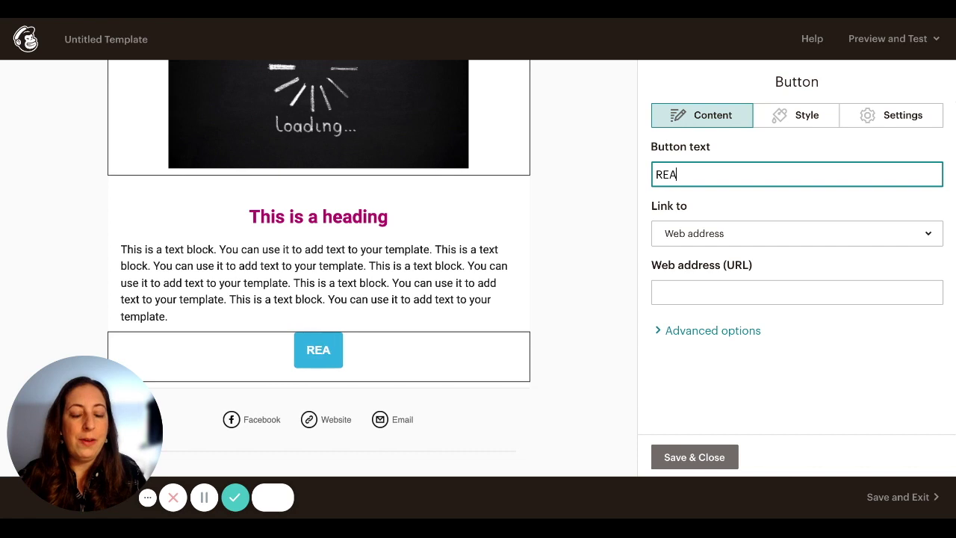
type("D MORE")
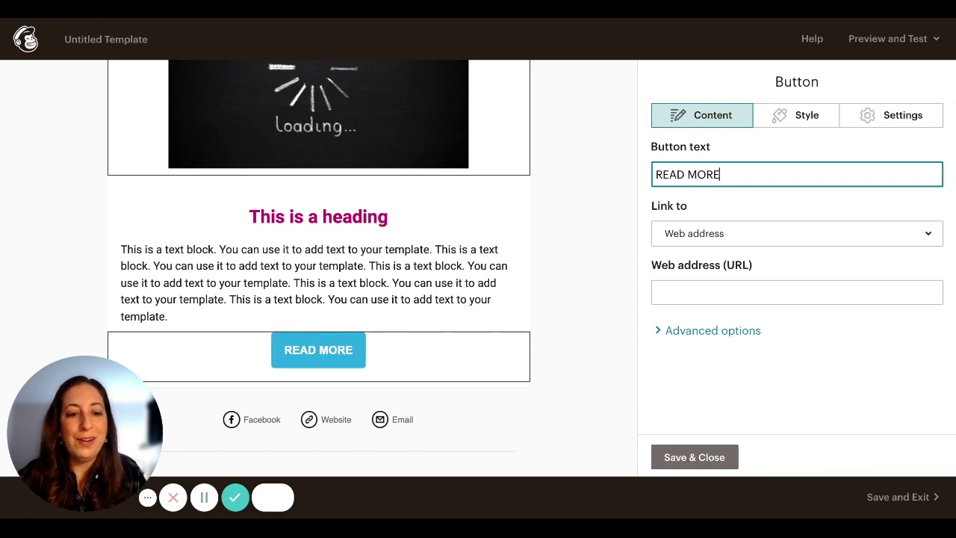
left_click(784, 123)
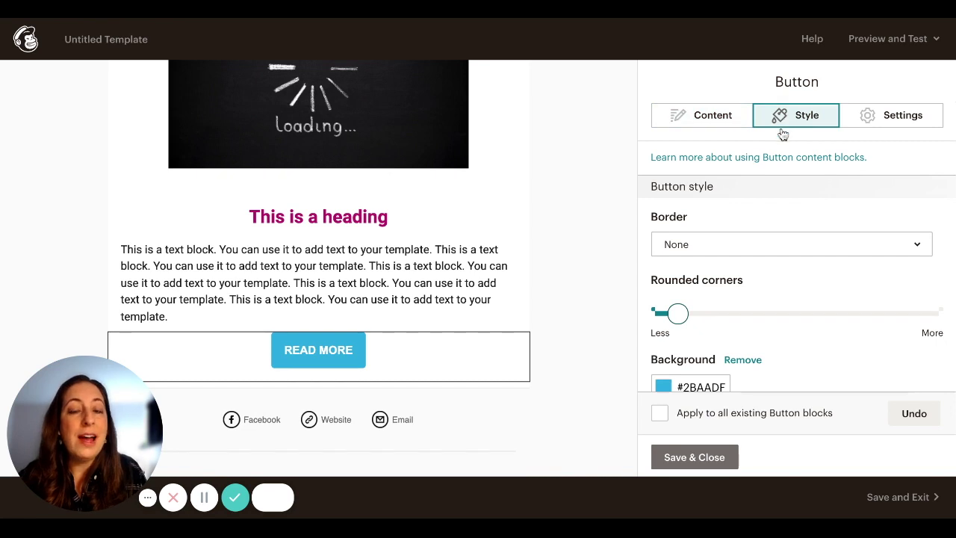
Step: Set the button background colour to magenta b8156b
scroll(731, 347, "down", 1)
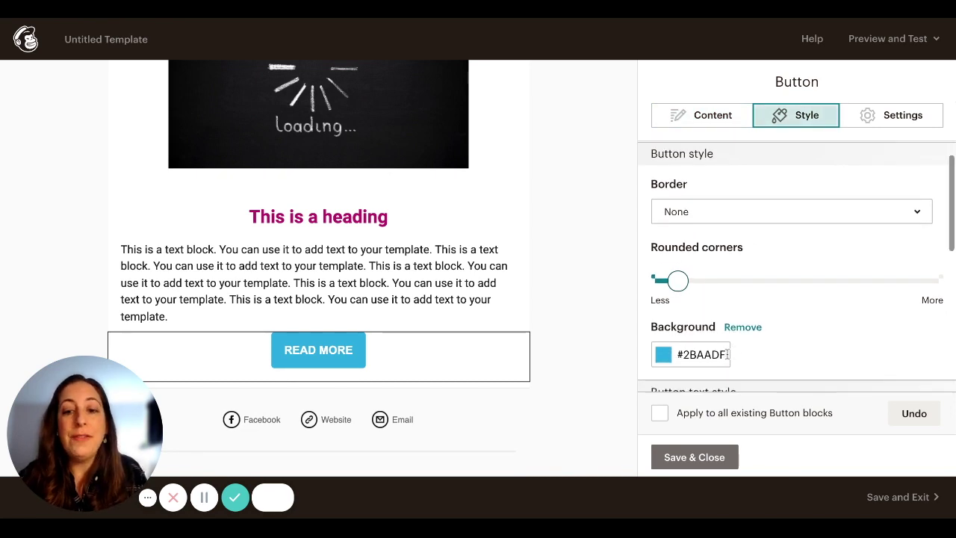
left_click(726, 355)
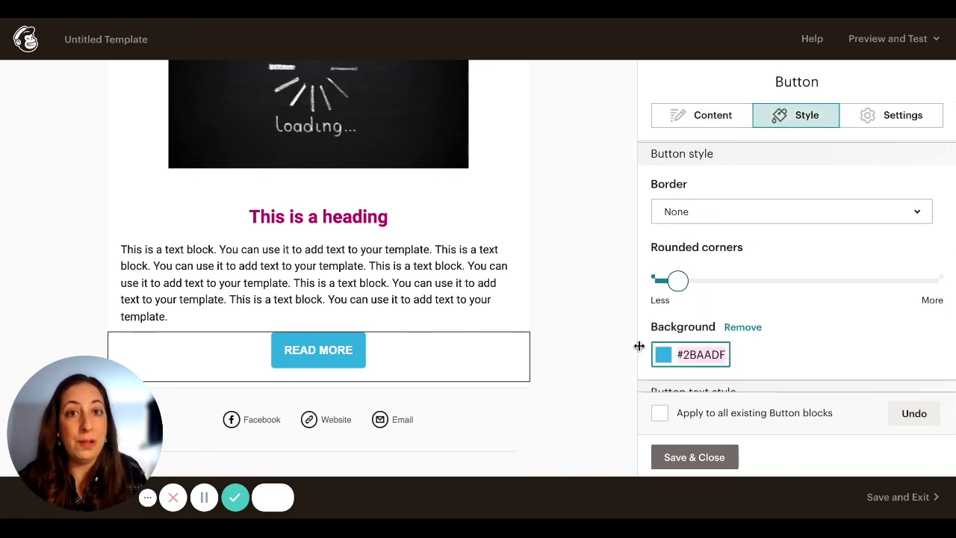
key("ctrl+v")
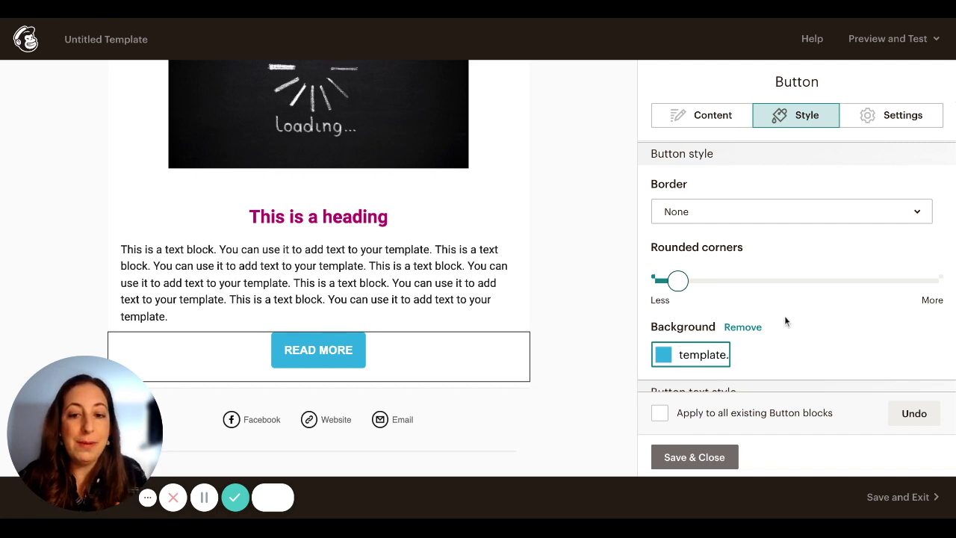
key("ctrl+a")
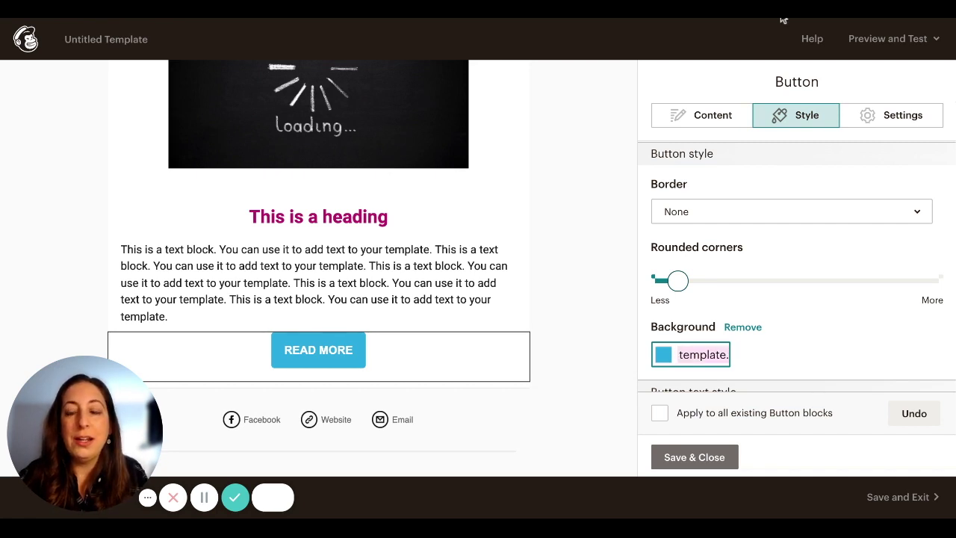
type("#ffffff")
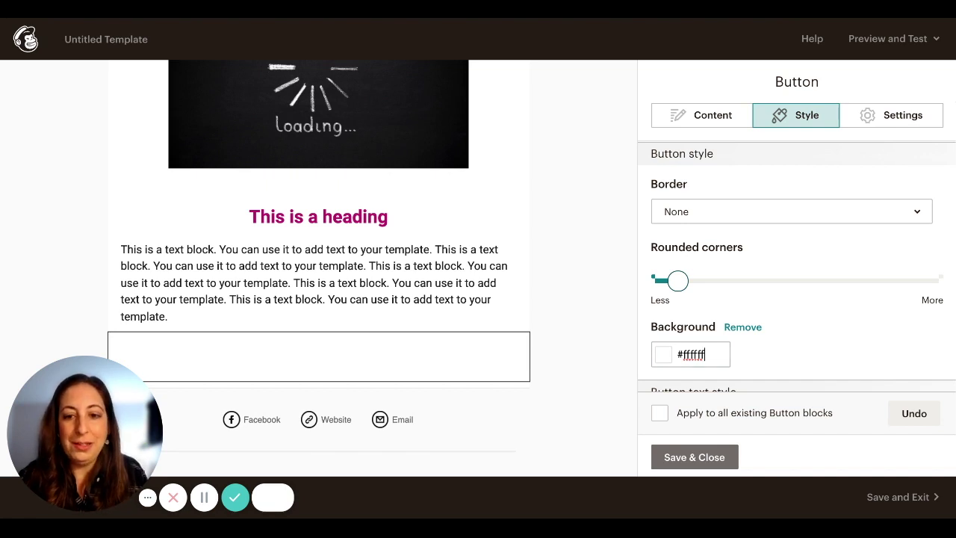
left_click(724, 364)
key("ctrl+a")
type("b8156b")
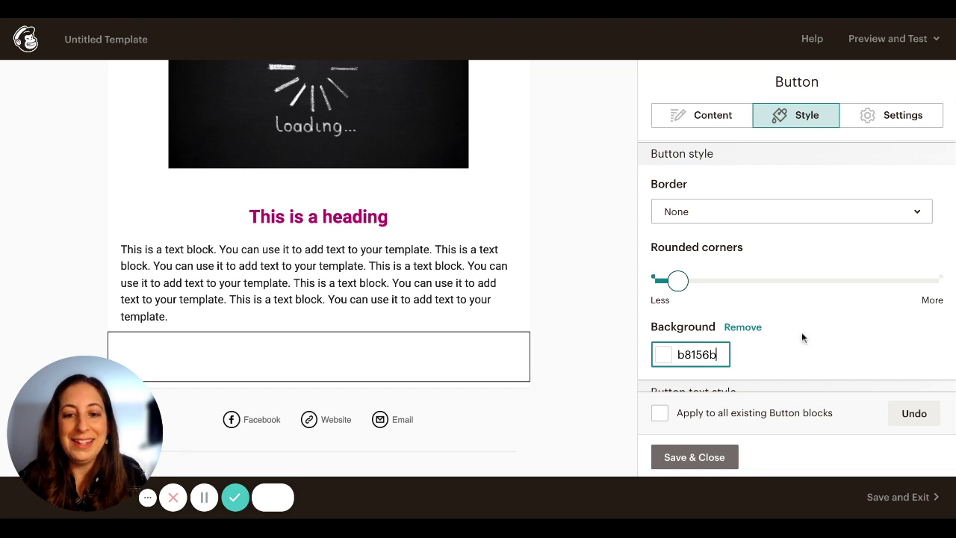
left_click(803, 331)
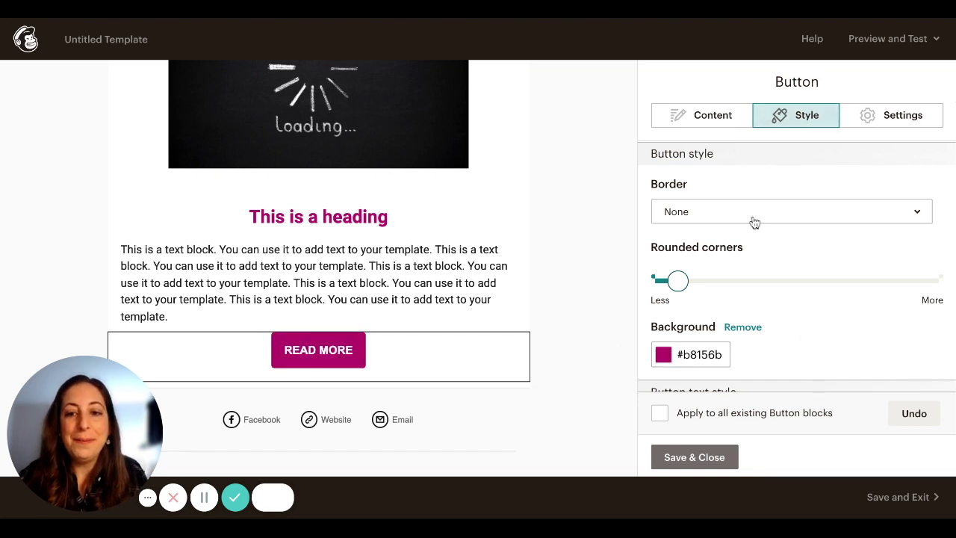
Step: Give the button a solid 2px #202020 border
scroll(751, 219, "down", 2)
scroll(715, 215, "up", 2)
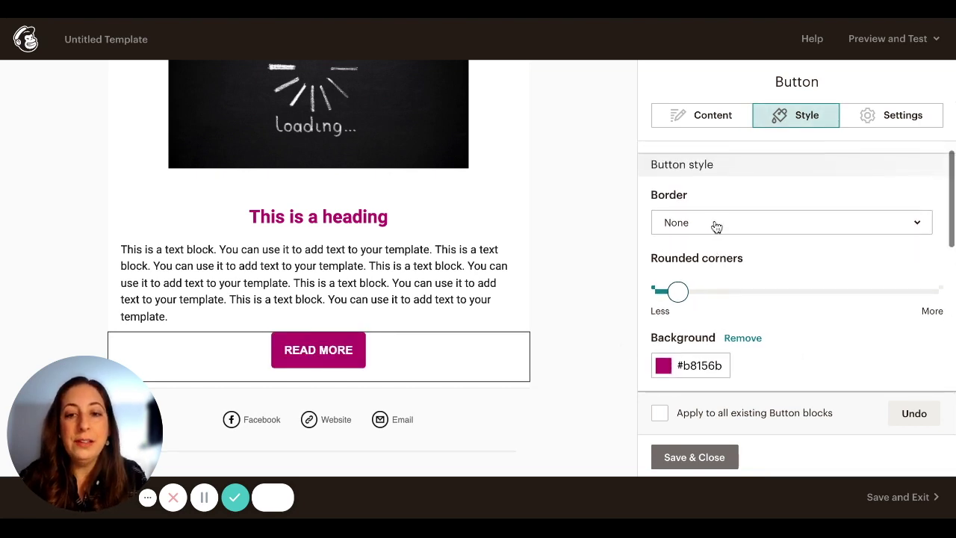
left_click(715, 224)
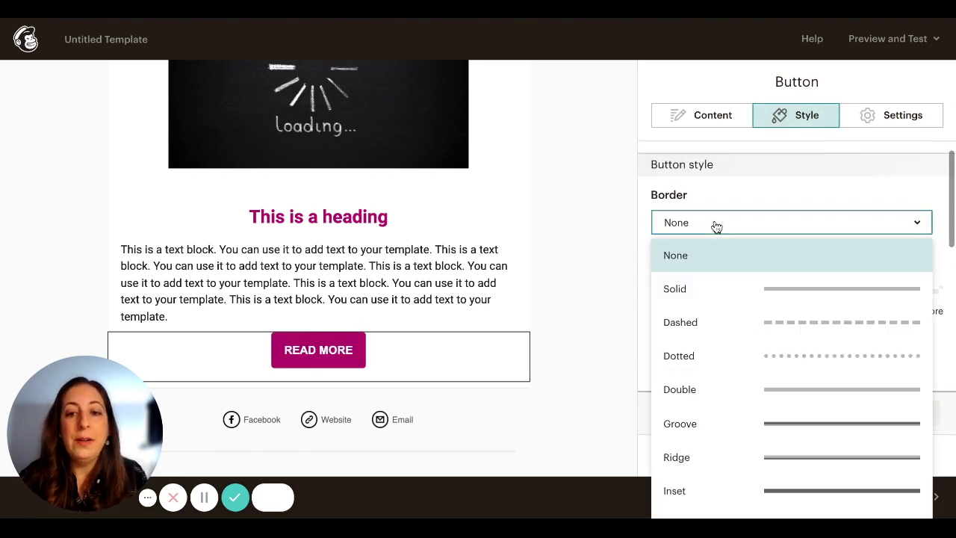
left_click(744, 289)
left_click(794, 254)
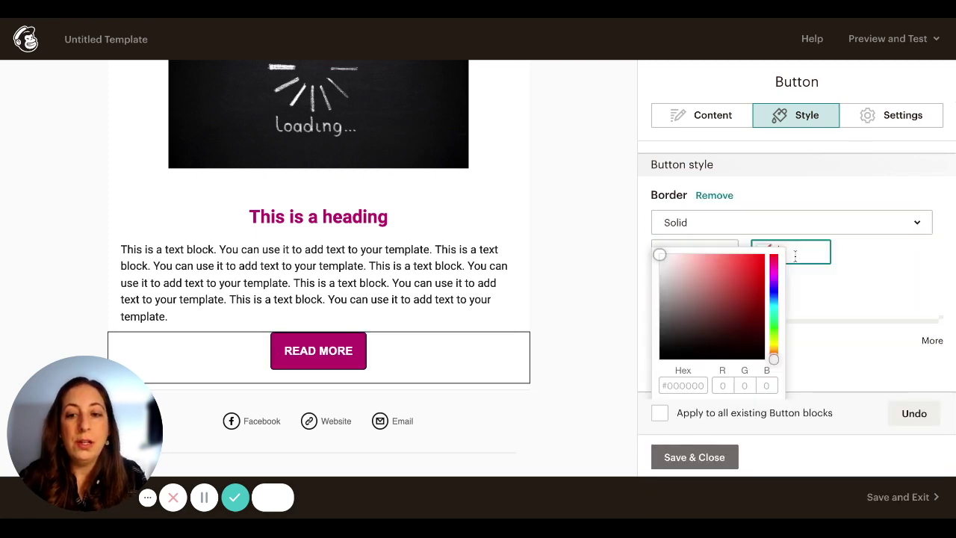
type("#202020")
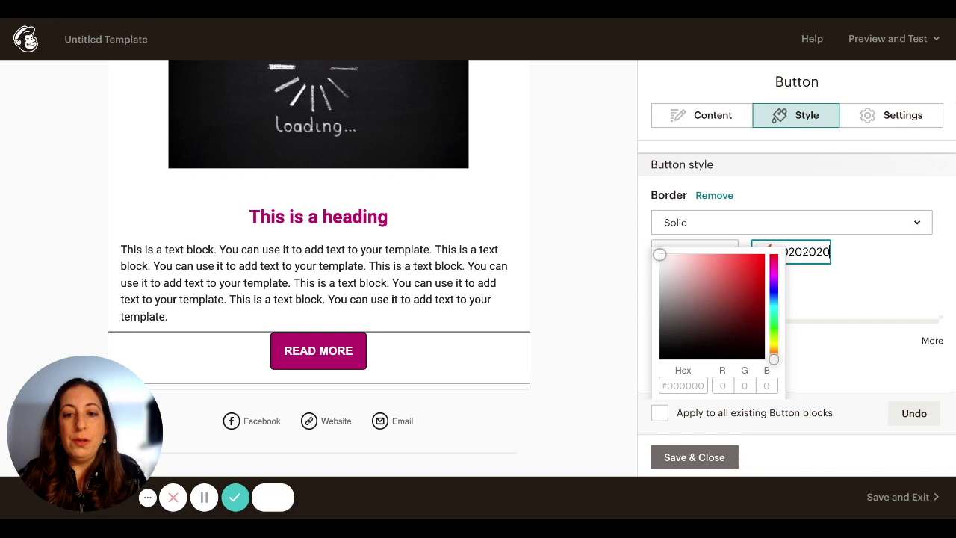
left_click(866, 270)
left_click(693, 254)
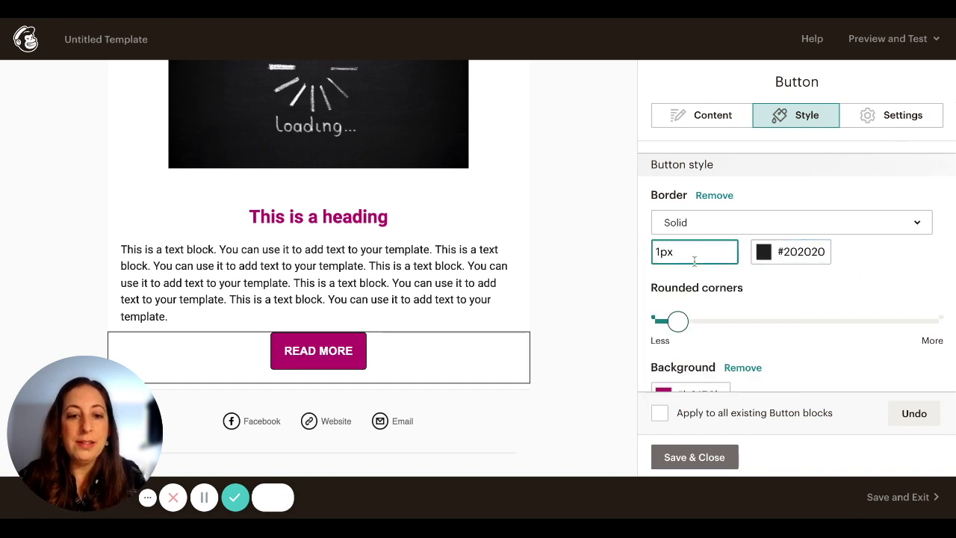
double_click(693, 254)
type("2")
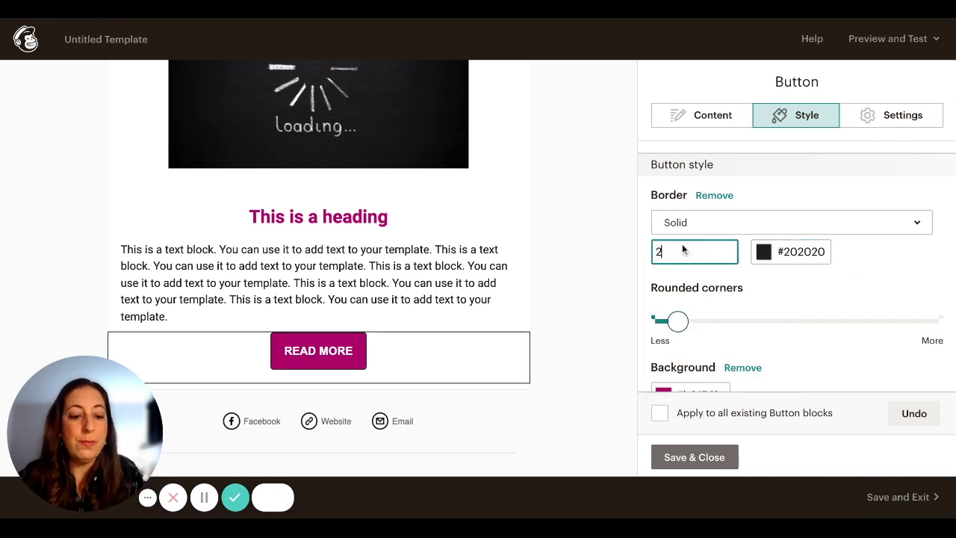
left_click(889, 285)
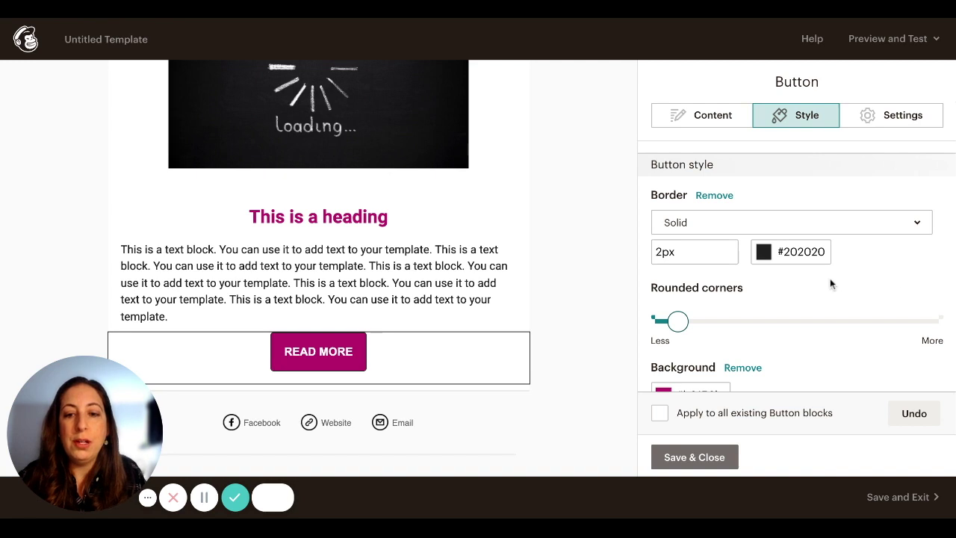
Step: Drag the Rounded corners slider fully to Less for square corners
left_click_drag(677, 321, 814, 321)
left_click(681, 323)
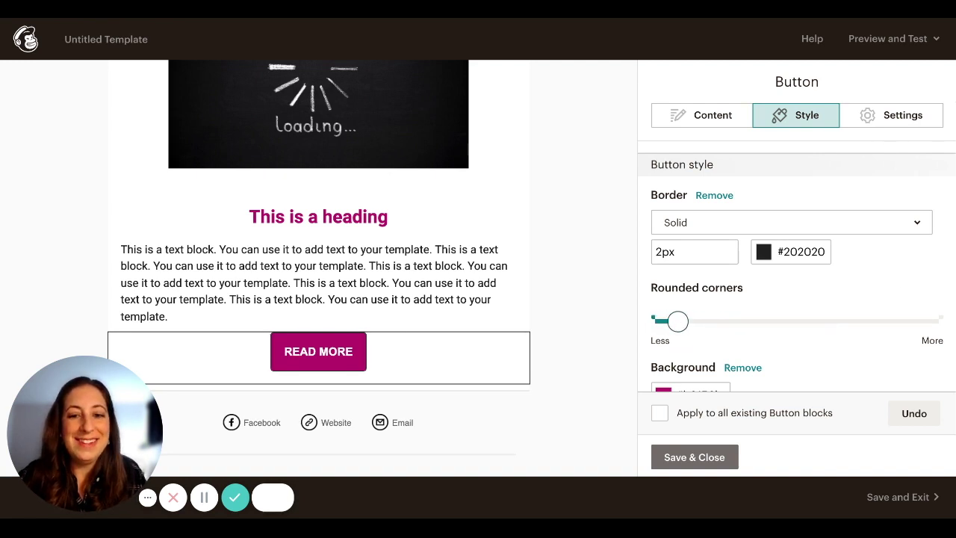
left_click_drag(677, 321, 657, 322)
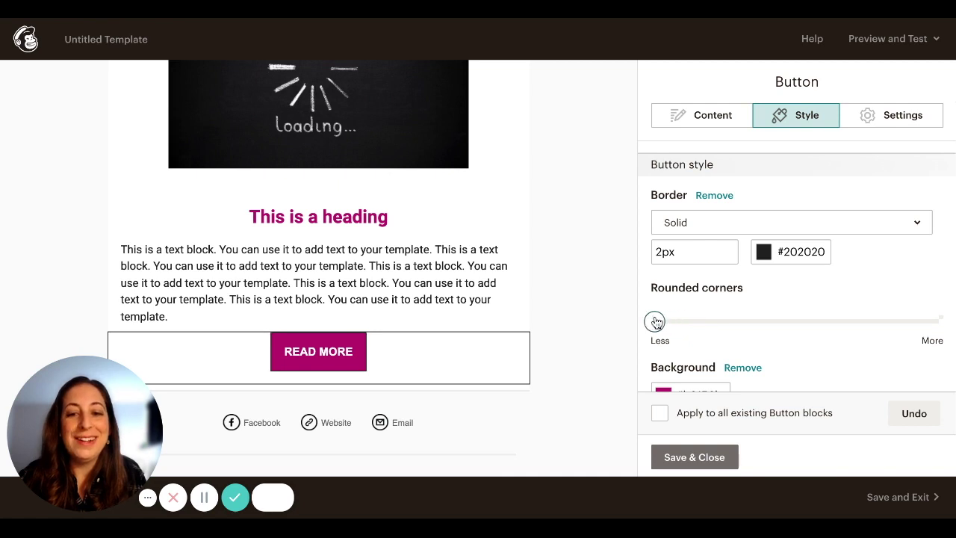
Step: Style the READ MORE button text in Roboto with 1px letter spacing, then save the button
scroll(661, 345, "down", 5)
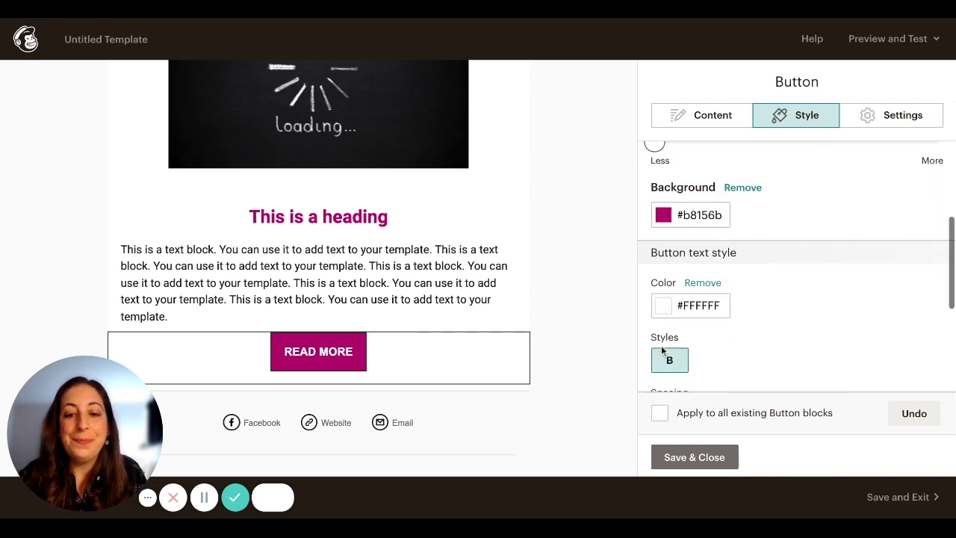
scroll(661, 345, "down", 3)
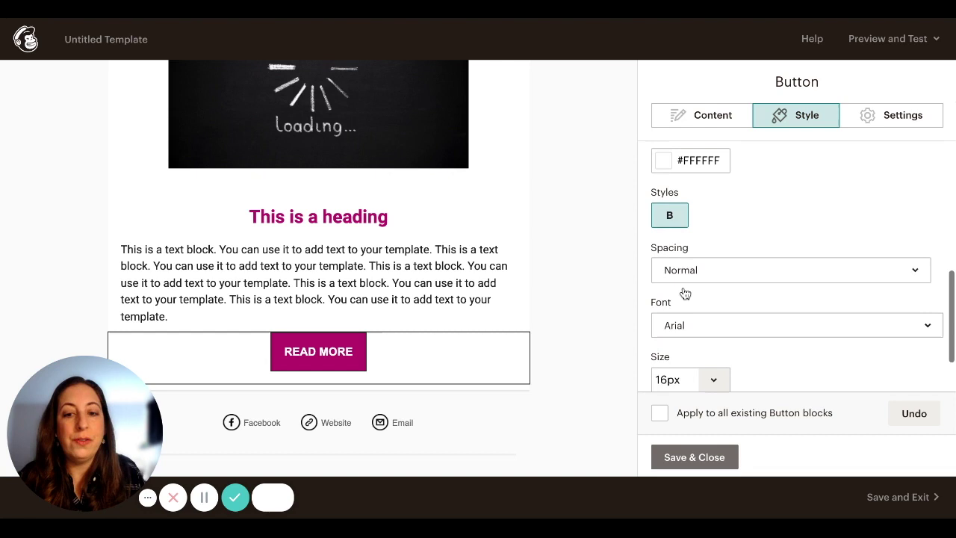
left_click(683, 293)
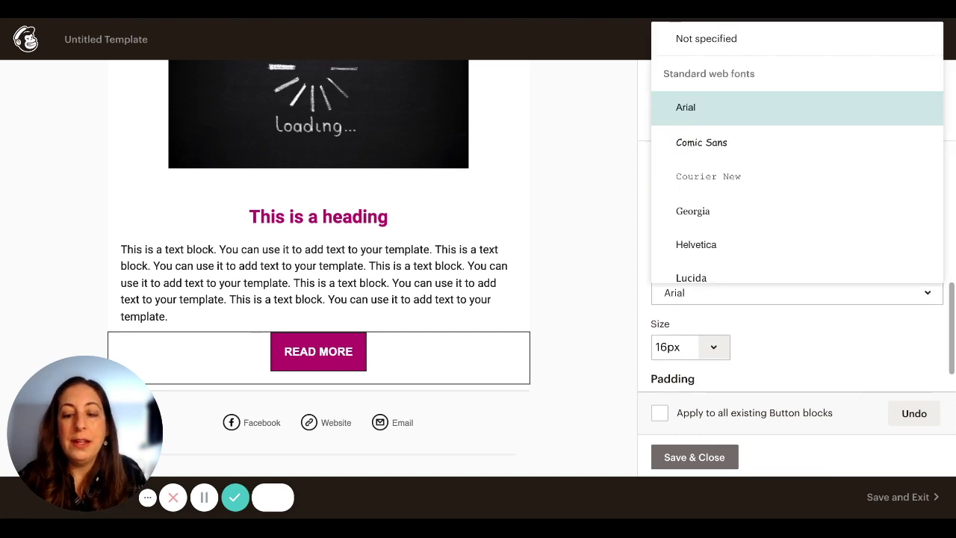
scroll(695, 230, "down", 5)
left_click(695, 232)
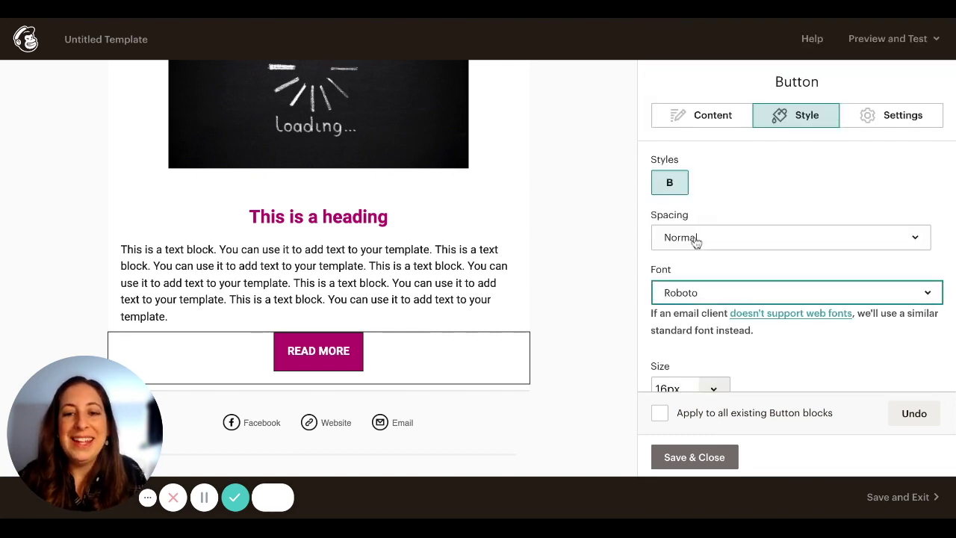
left_click(694, 241)
scroll(706, 386, "down", 2)
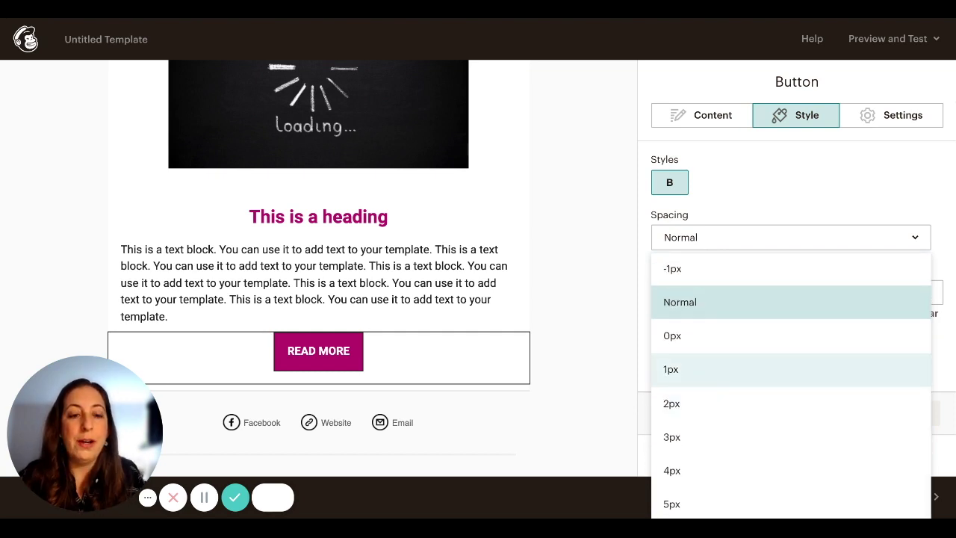
left_click(706, 381)
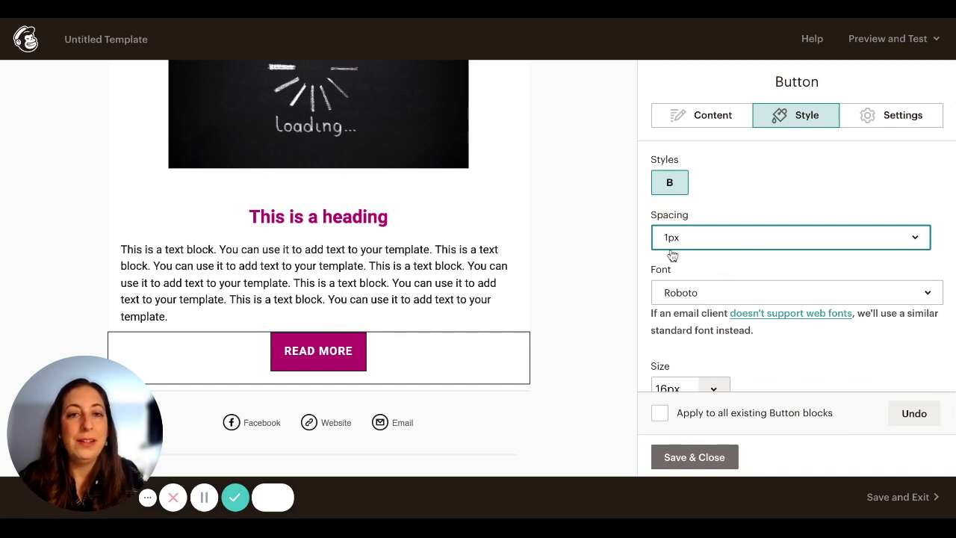
scroll(672, 255, "down", 2)
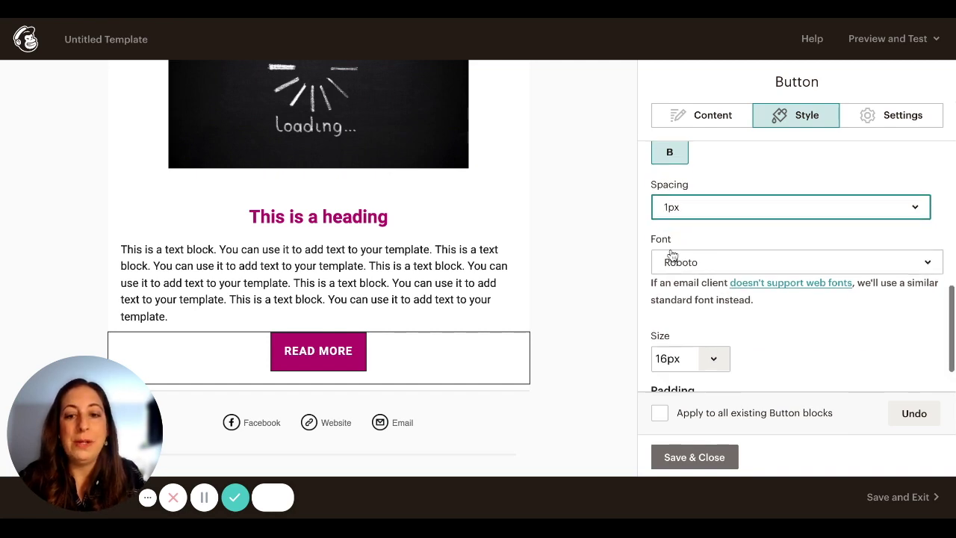
left_click(690, 459)
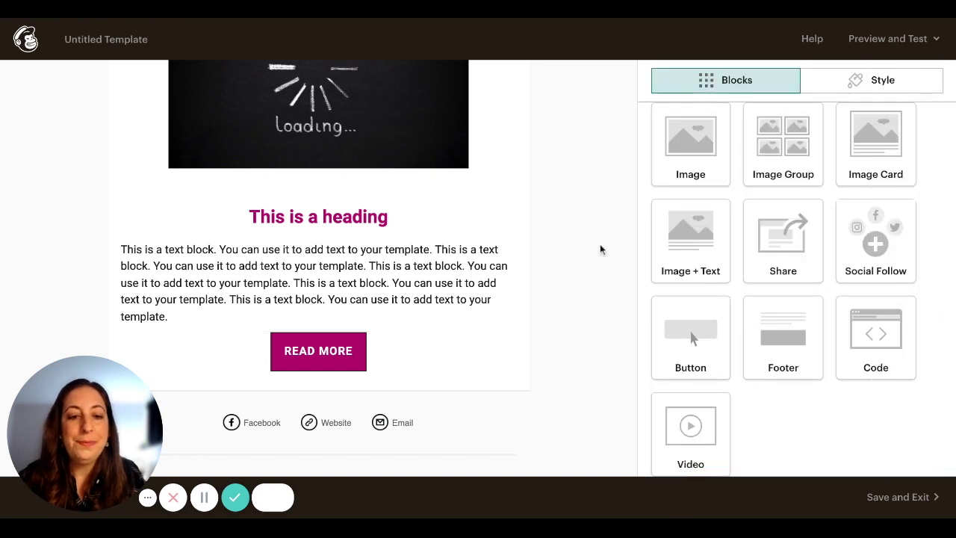
scroll(596, 244, "up", 5)
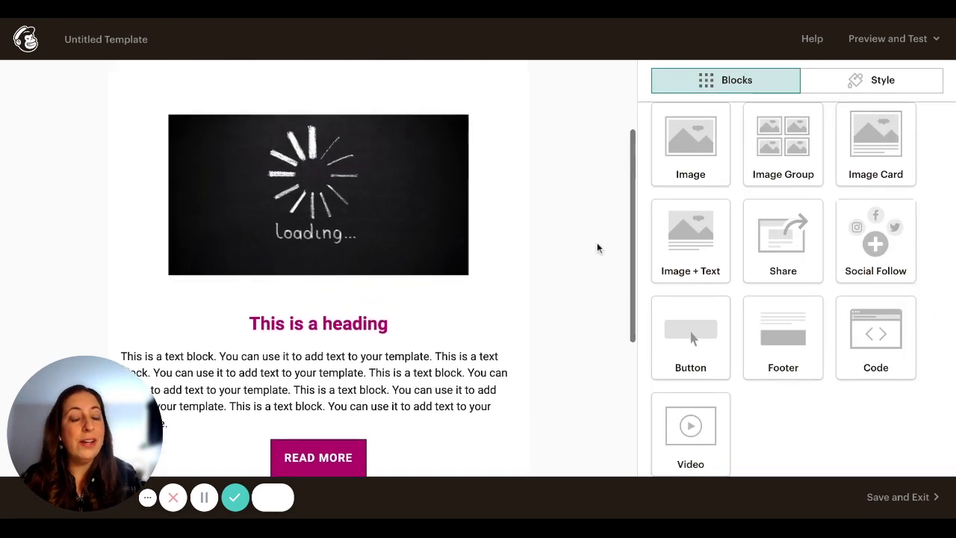
scroll(596, 244, "up", 2)
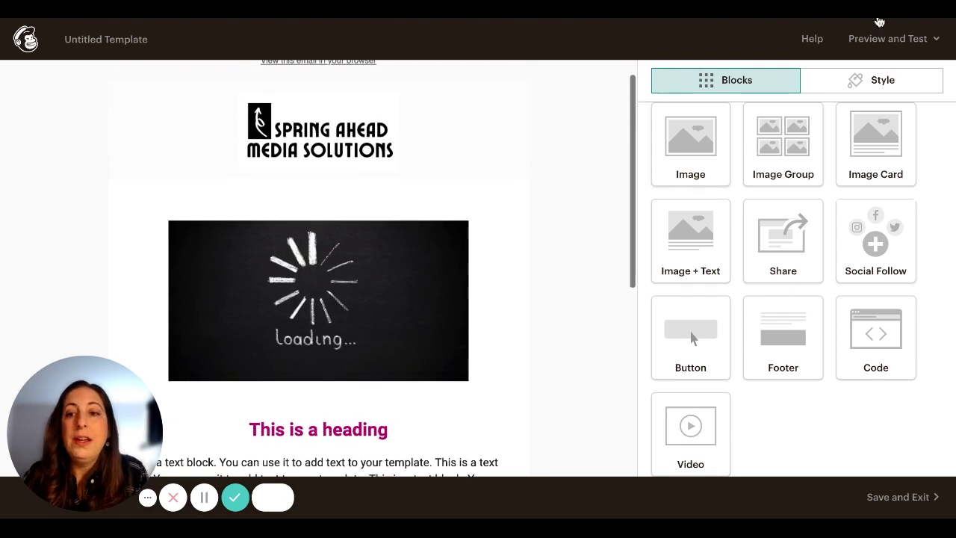
left_click(898, 48)
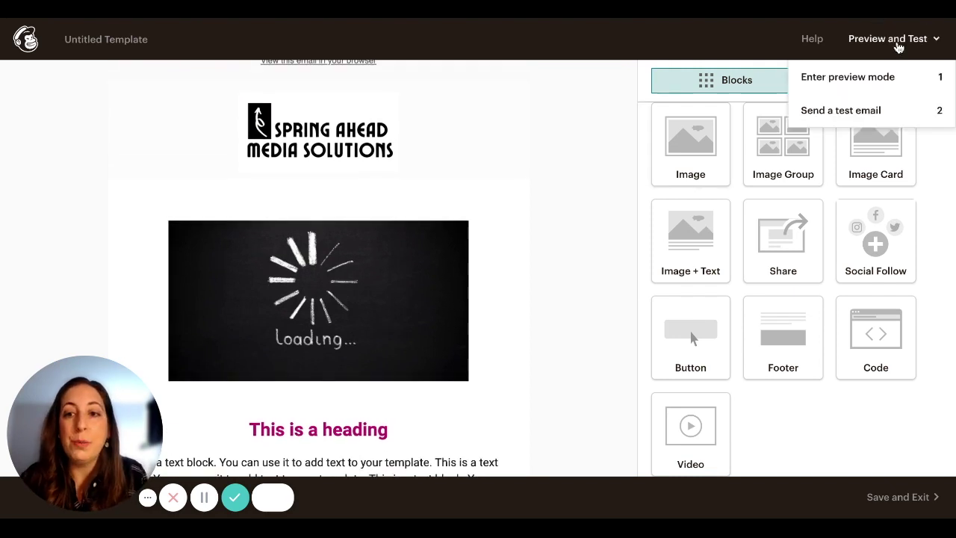
left_click(887, 78)
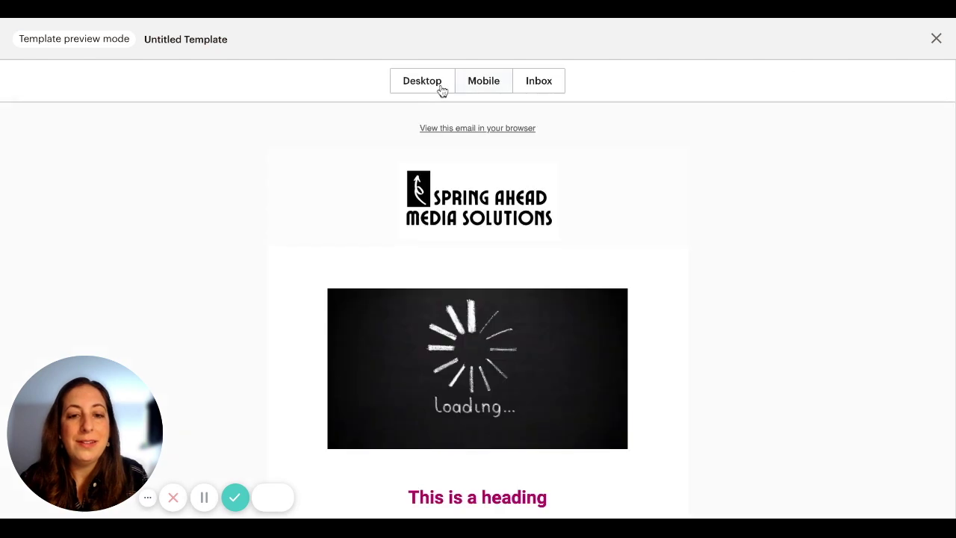
scroll(450, 213, "down", 3)
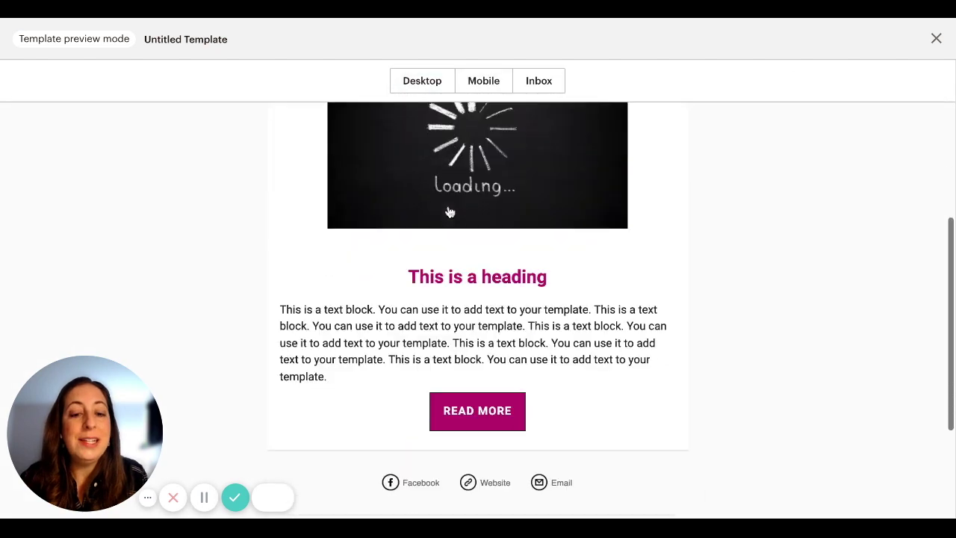
left_click(483, 80)
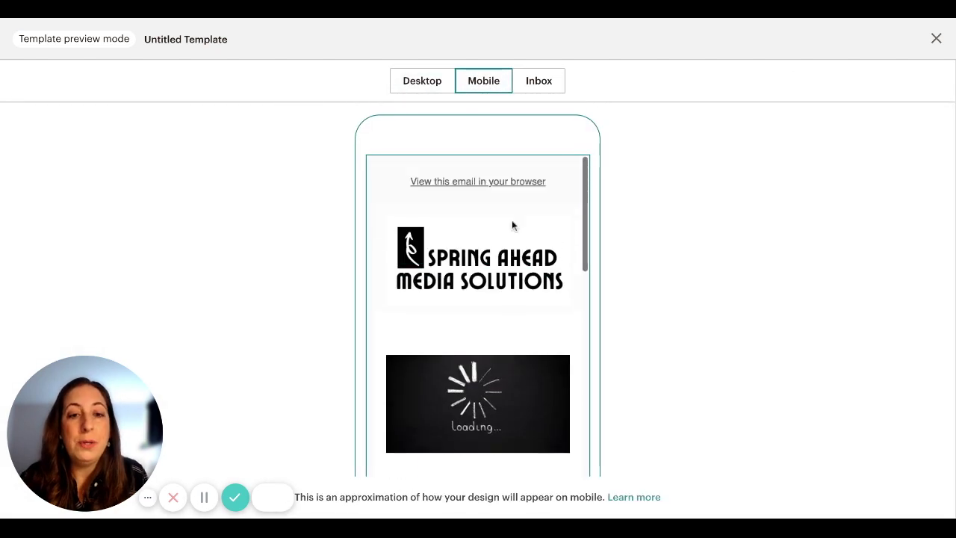
scroll(511, 219, "down", 5)
scroll(478, 314, "down", 1)
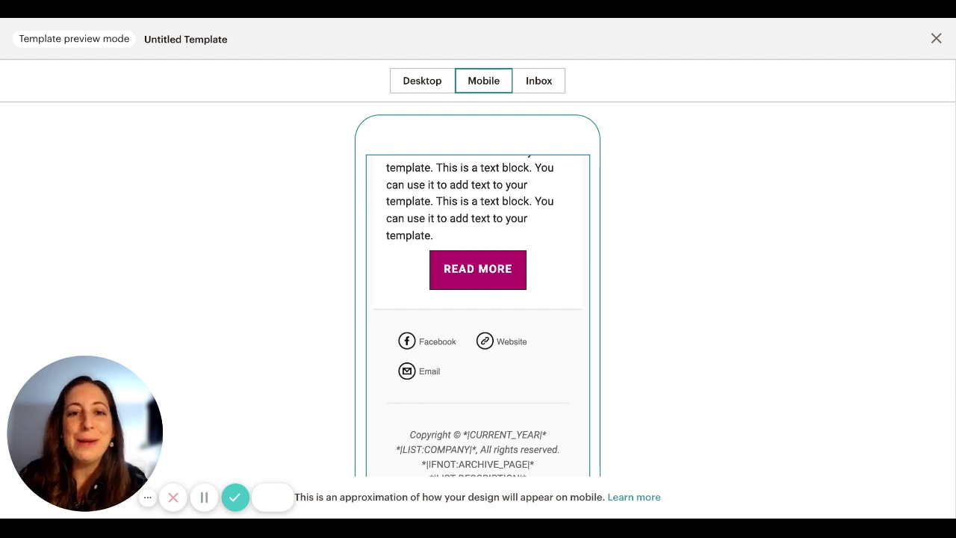
left_click(936, 38)
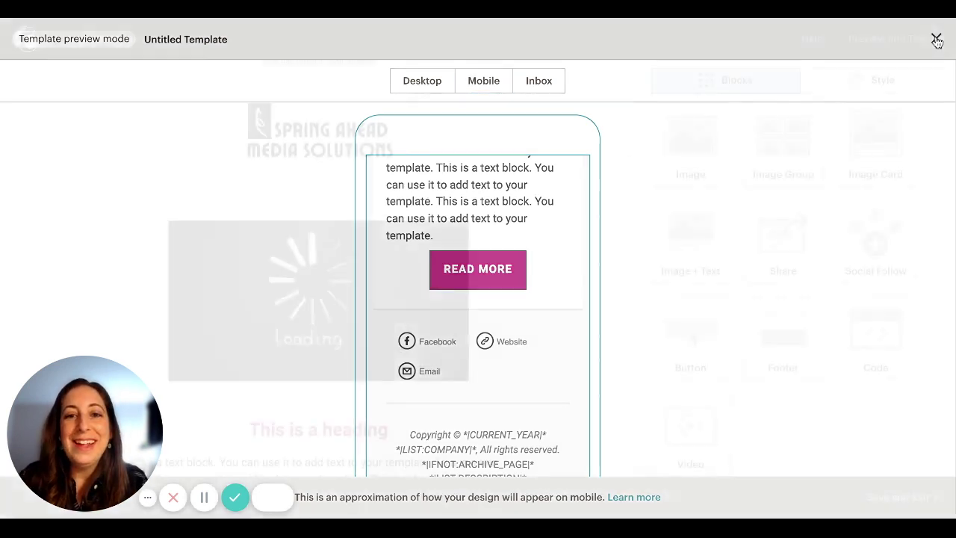
left_click(896, 46)
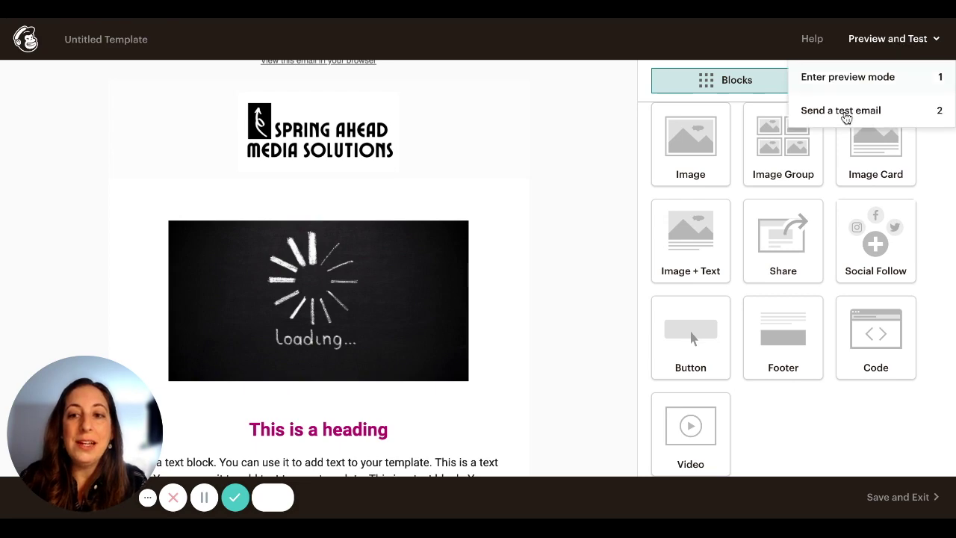
Step: Cancel a test email without sending, then save and exit the template as 'New Template'
left_click(846, 118)
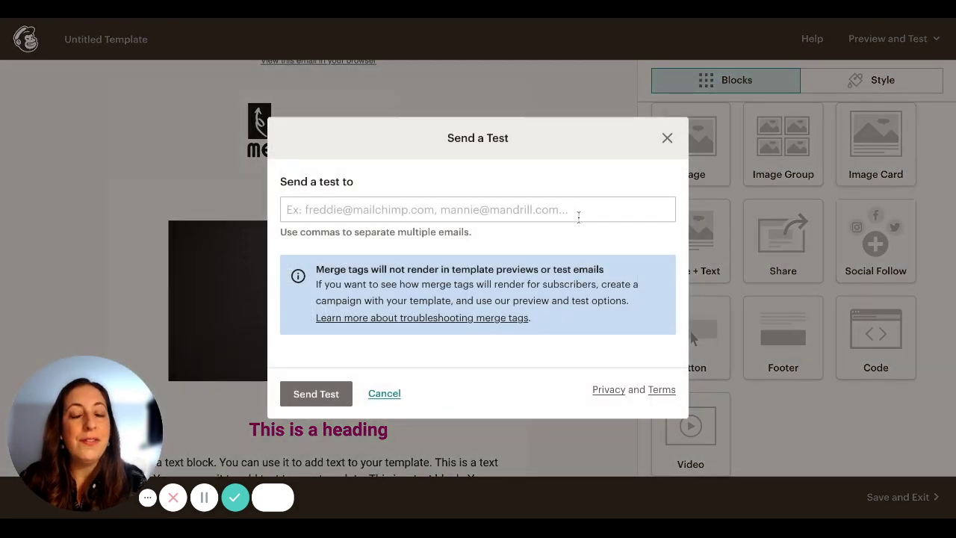
left_click(667, 137)
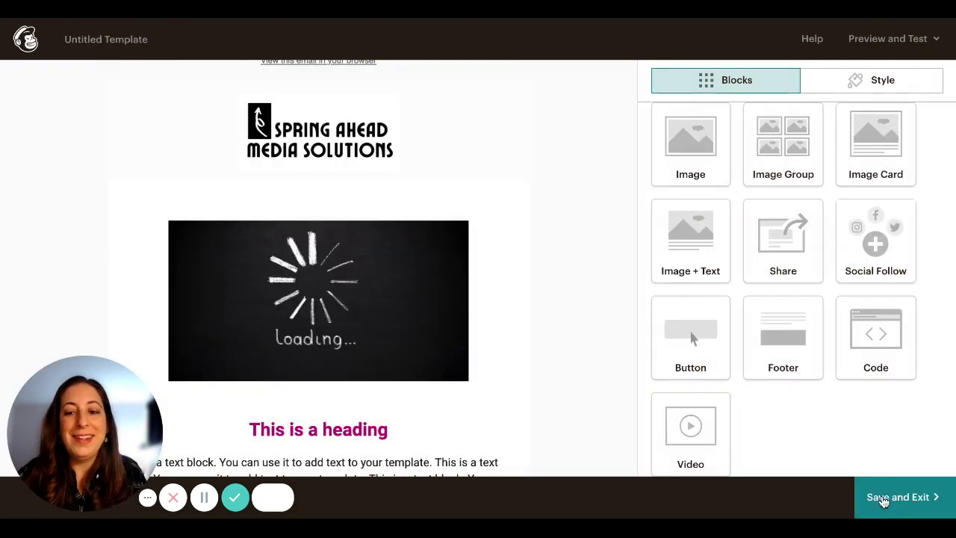
left_click(885, 500)
type("N")
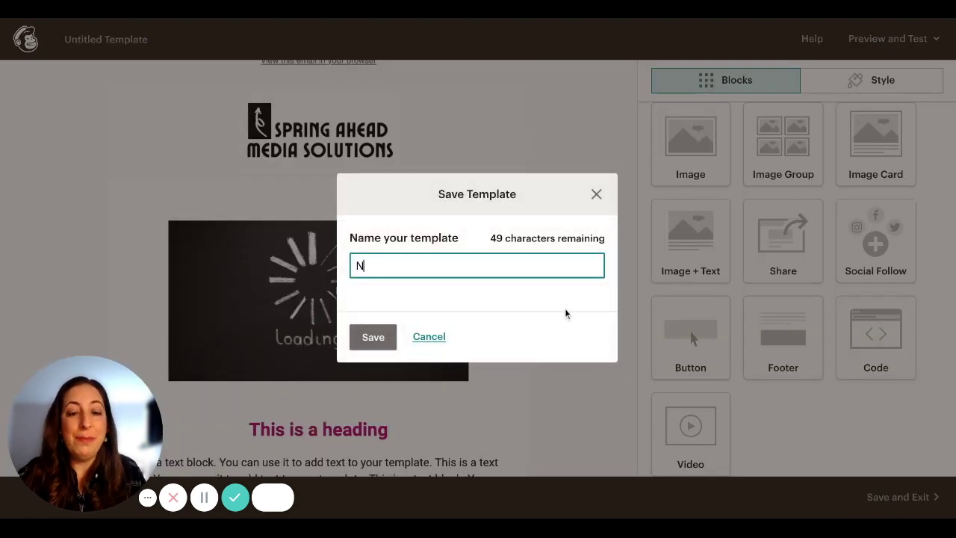
type("ew Template")
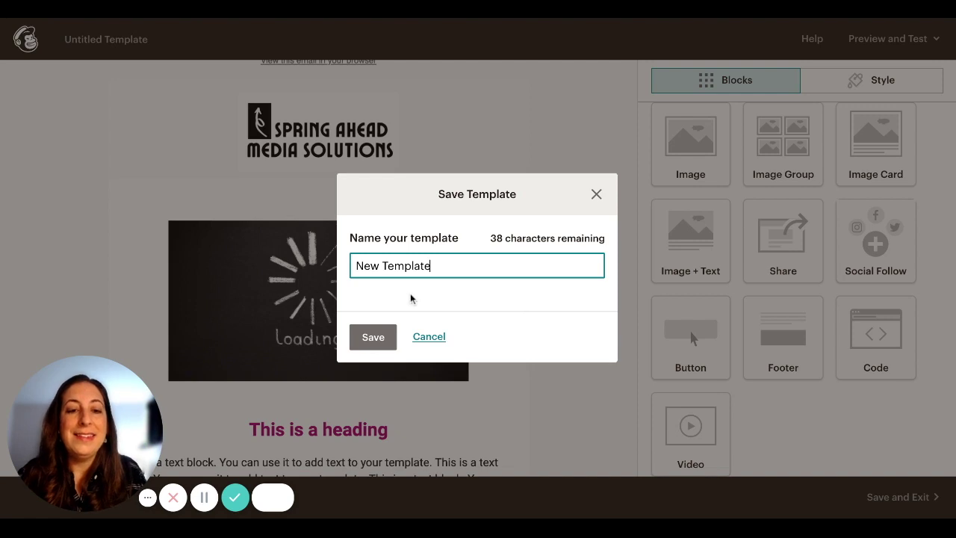
left_click(375, 337)
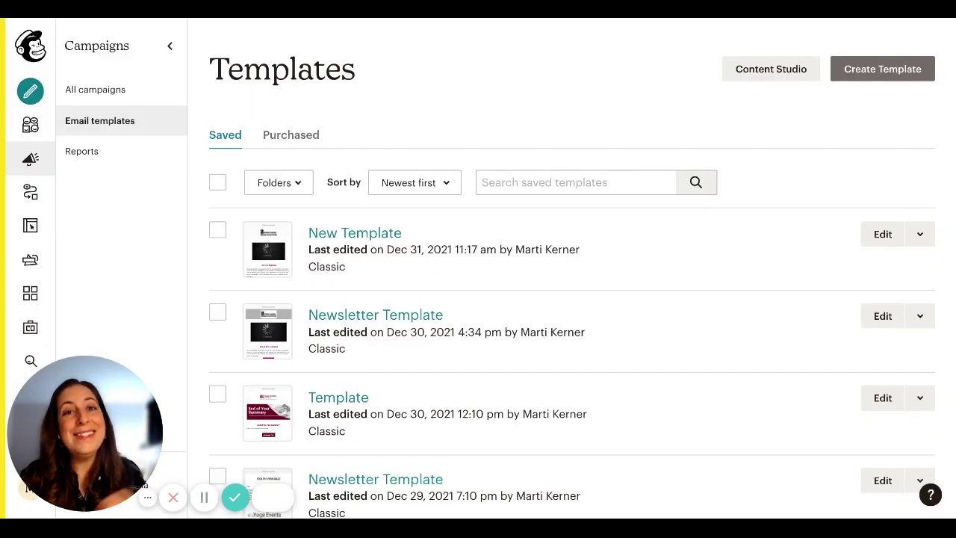